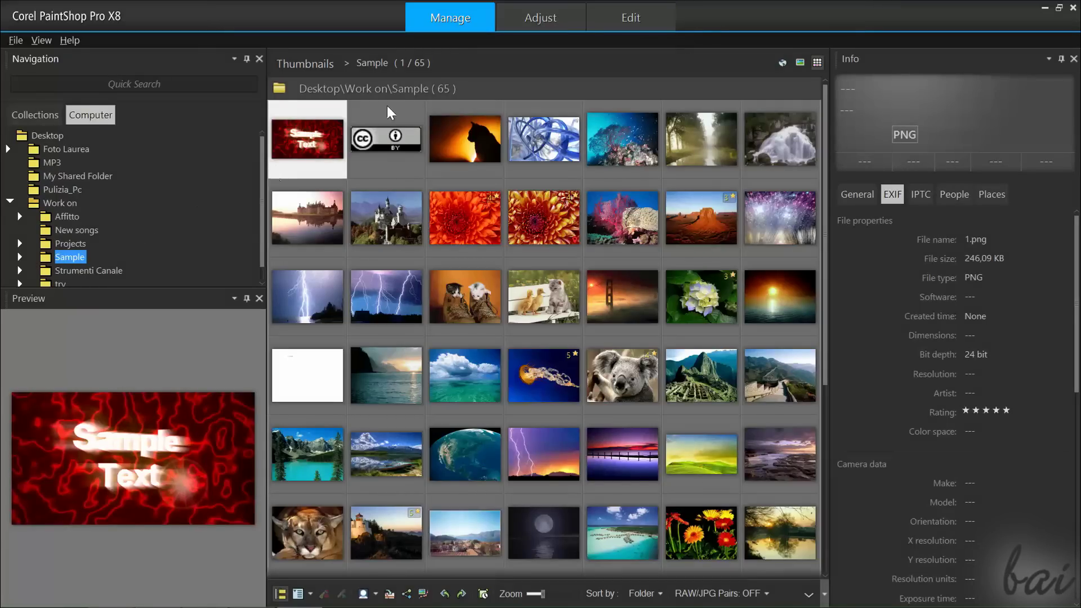
Switch between the Adjust and Edit workspaces, previewing the coral reef and waterfall photos
left_click(522, 22)
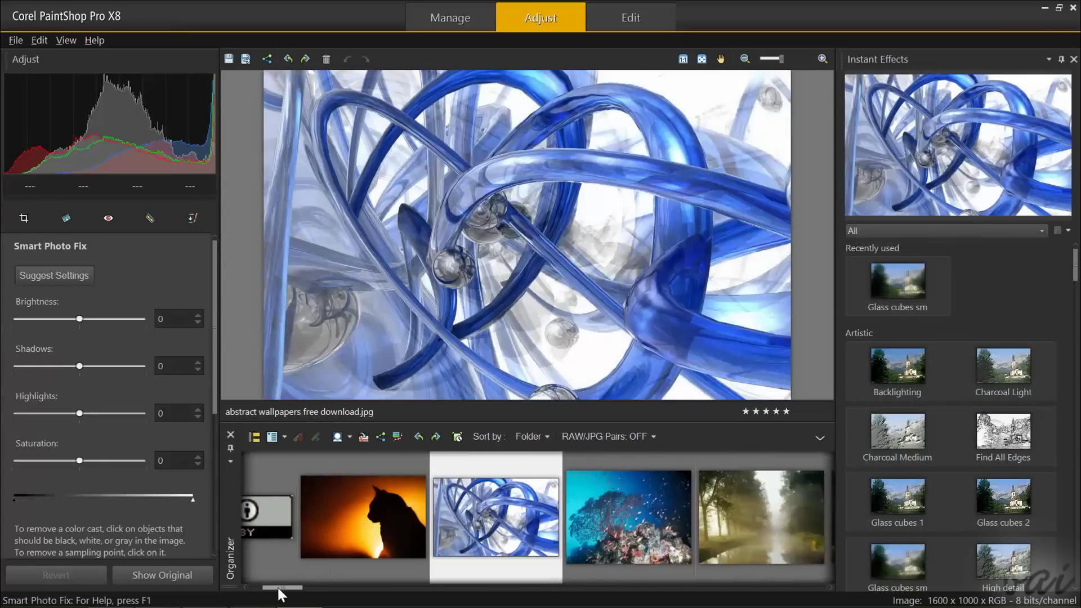
scroll(288, 584, "down", 2)
left_click(360, 494)
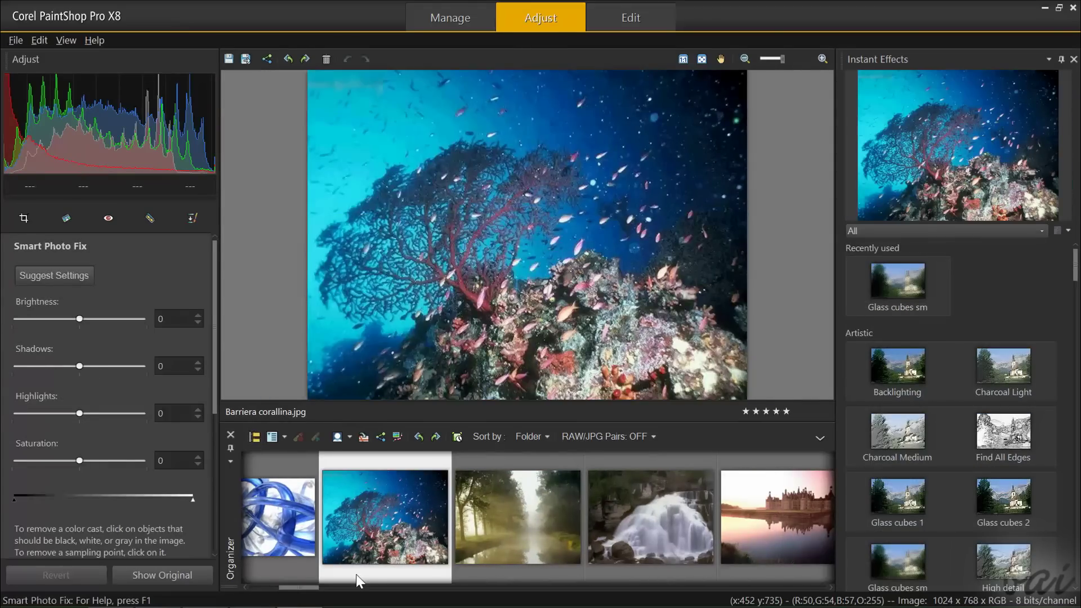
left_click(651, 517)
left_click(643, 18)
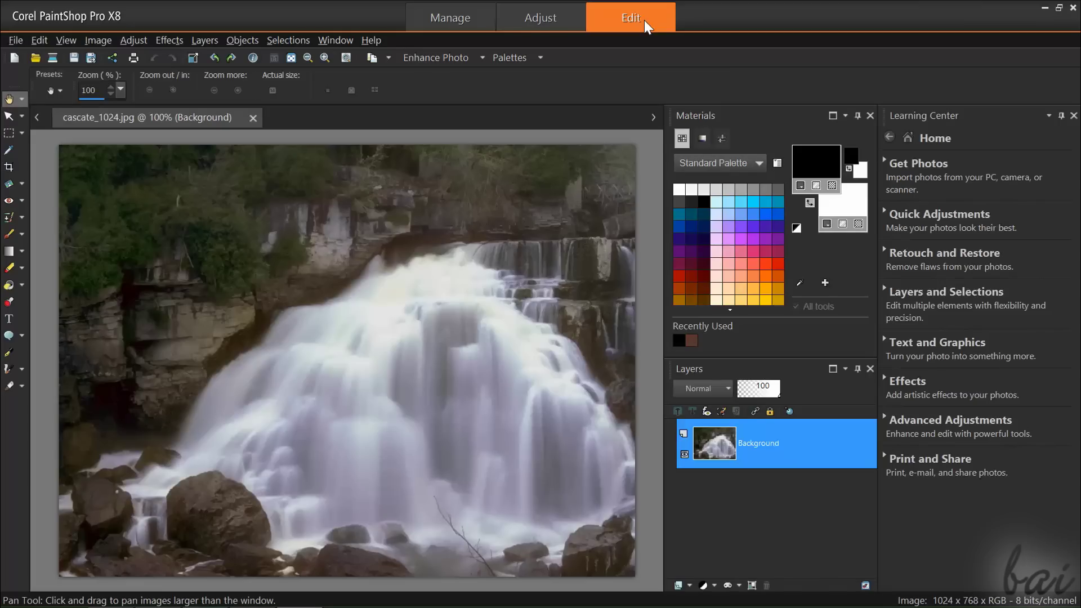
left_click(558, 18)
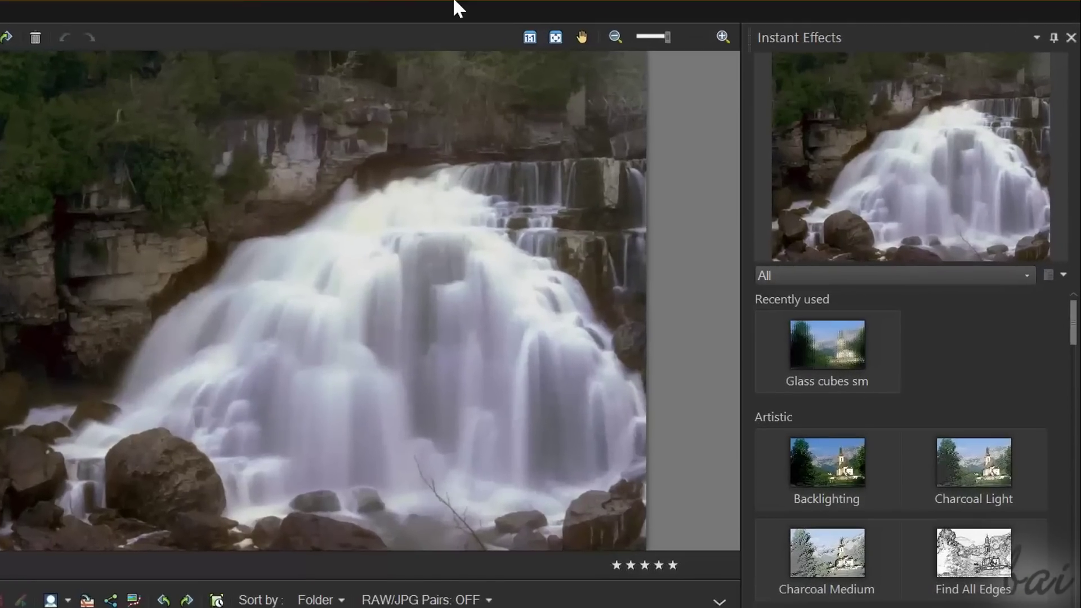
Close the Instant Effects panel, check view options, reopen the panel, then collapse it aside
left_click(1071, 38)
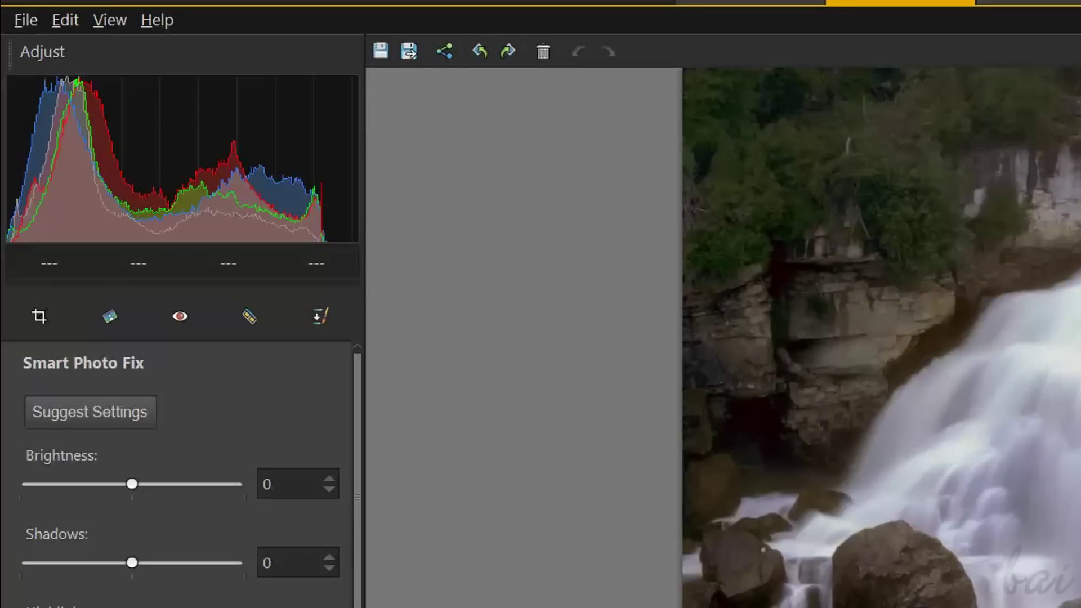
left_click(110, 20)
mouse_move(158, 410)
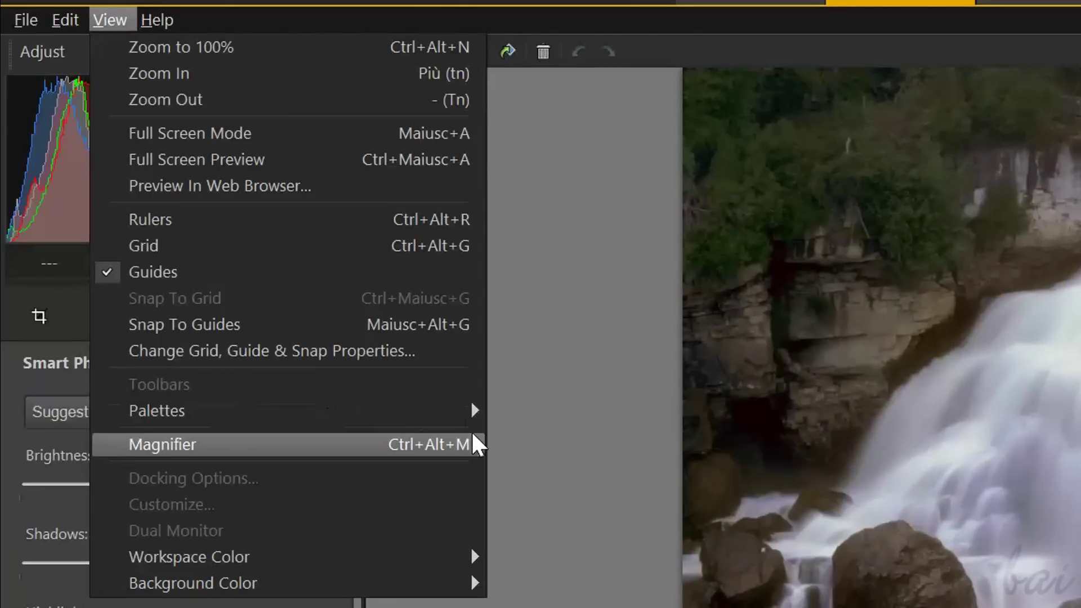
left_click(537, 413)
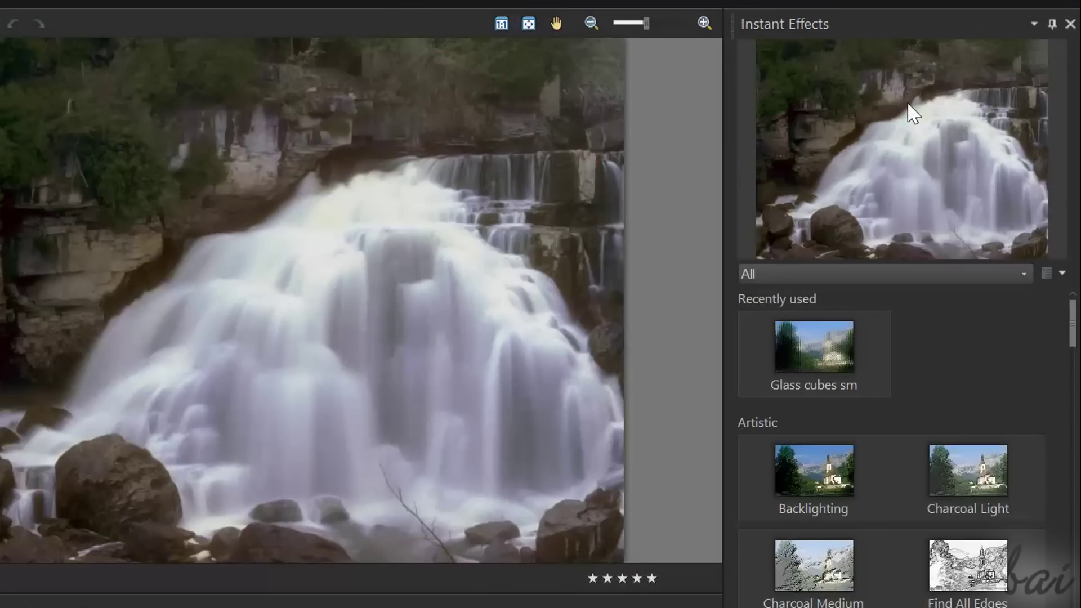
left_click(1052, 24)
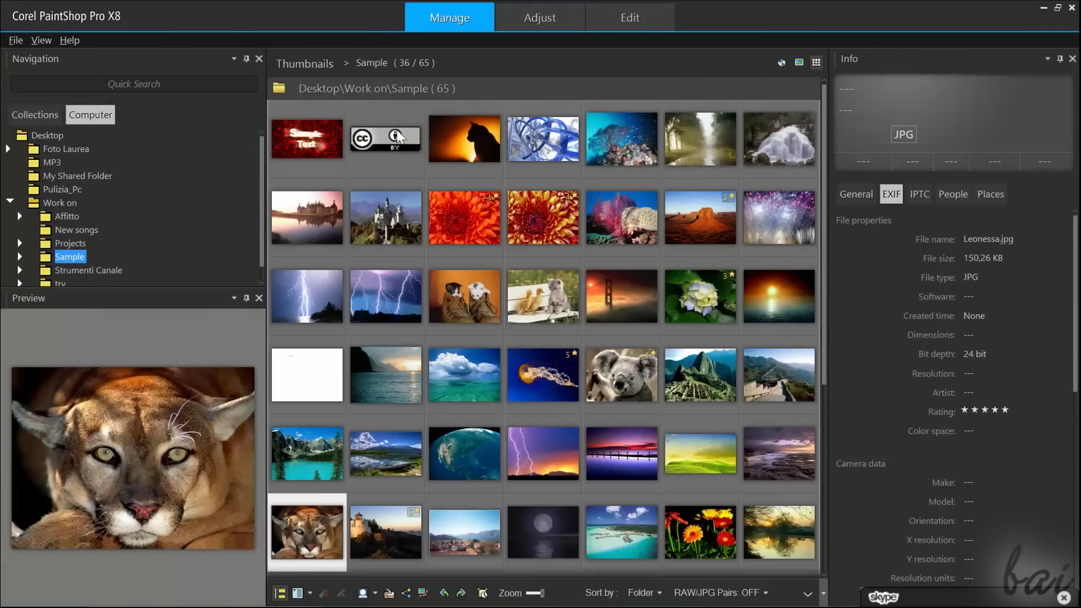
Toggle the navigation pane between Collections and folders, then show the Sample folder photos
left_click(35, 116)
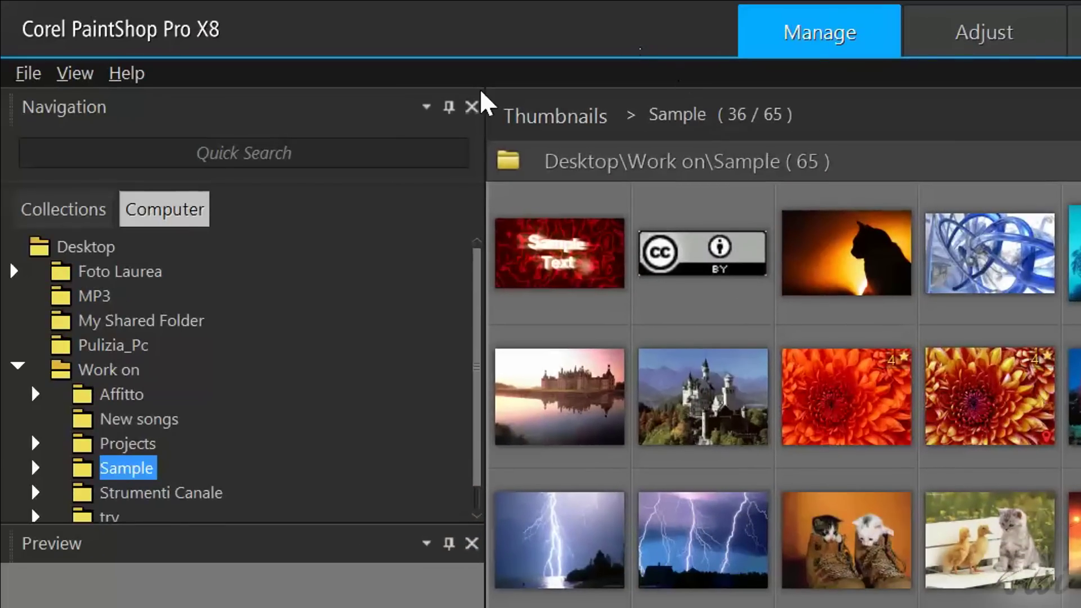
left_click(65, 213)
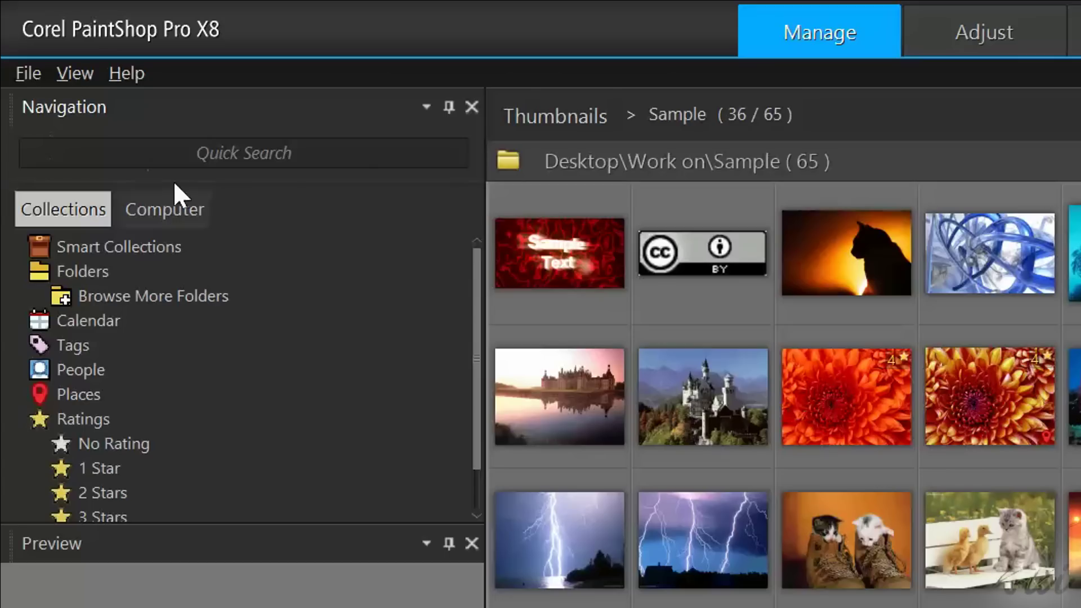
left_click(169, 209)
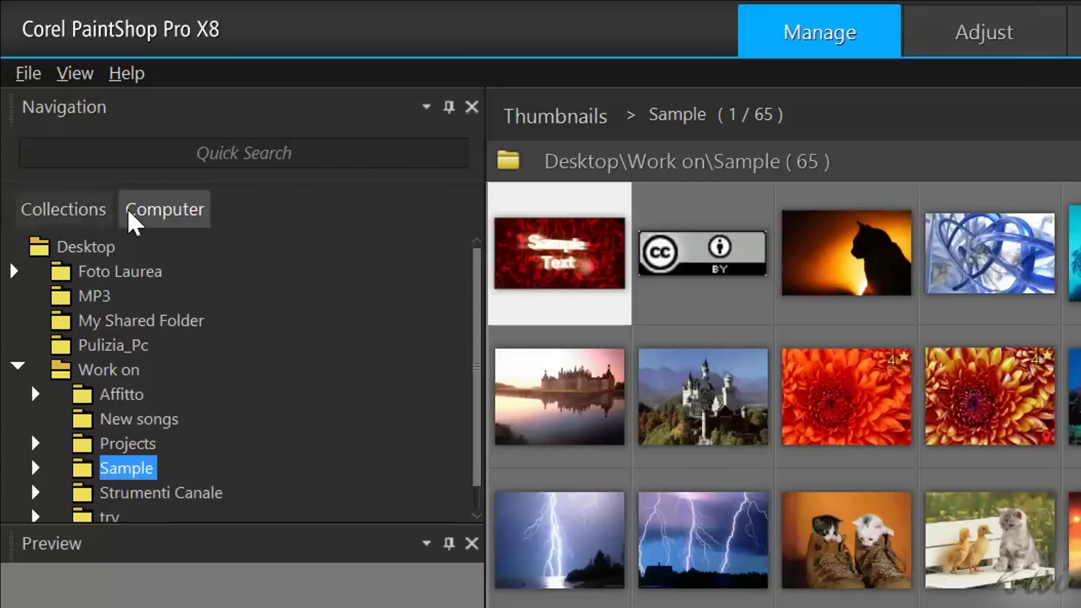
left_click(65, 216)
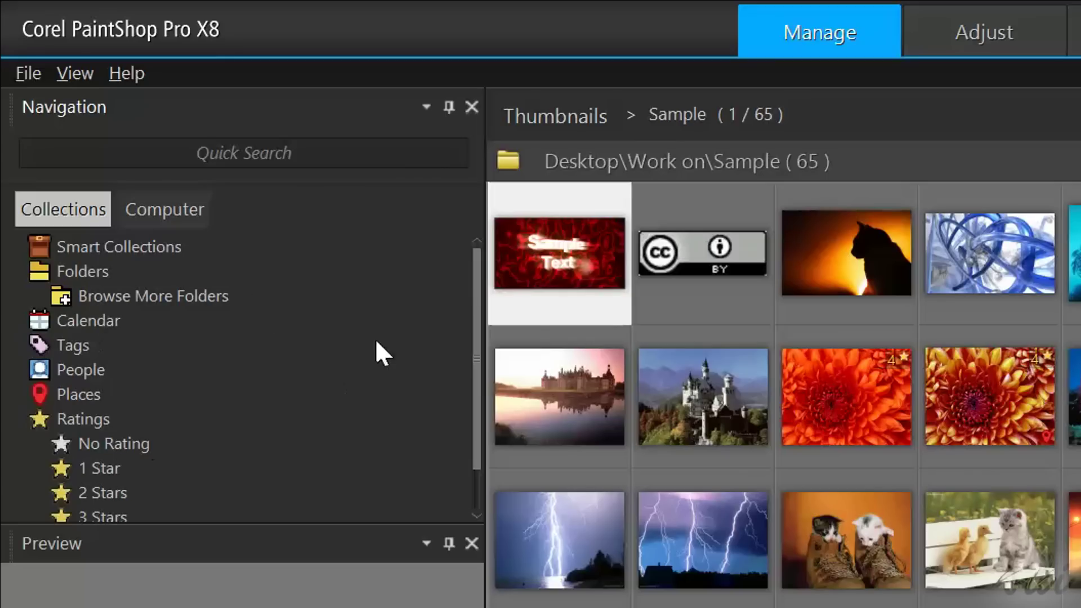
mouse_move(475, 301)
left_mouse_down()
mouse_move(480, 376)
mouse_move(477, 306)
left_mouse_up()
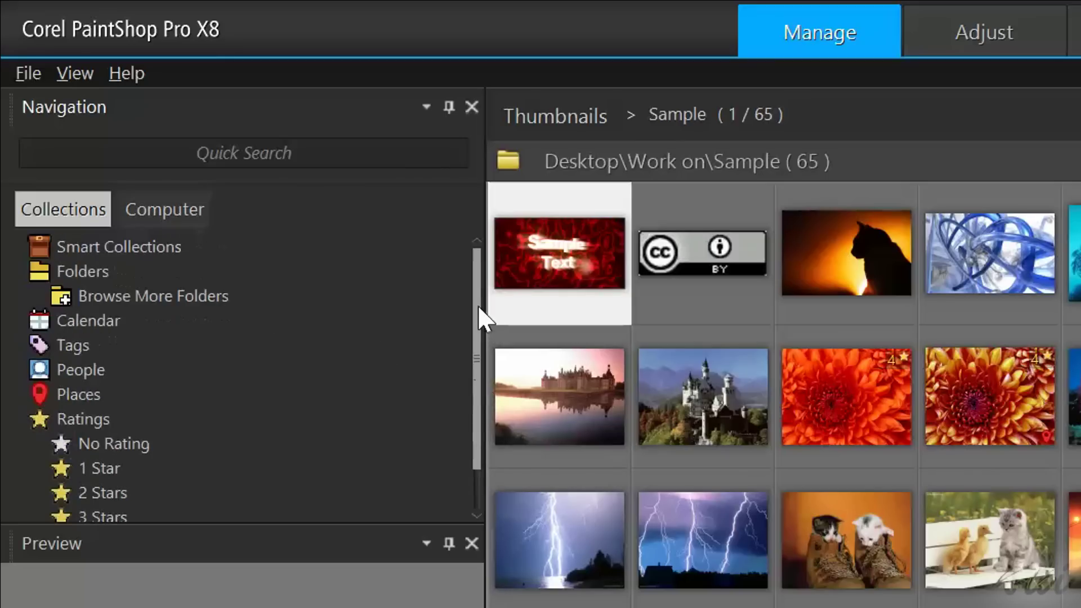
scroll(48, 246, "down", 1)
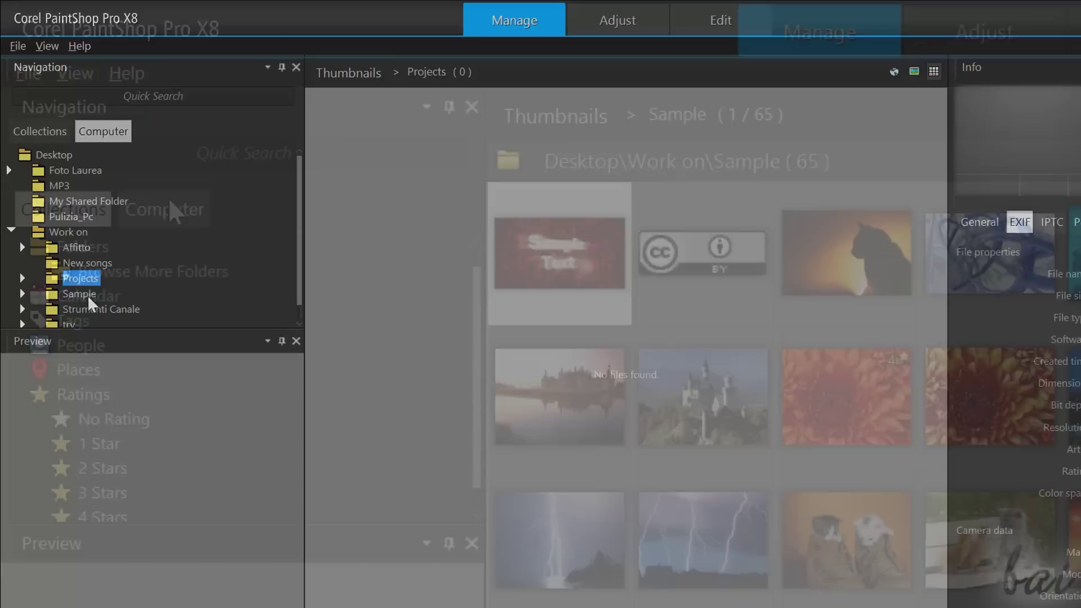
left_click(89, 298)
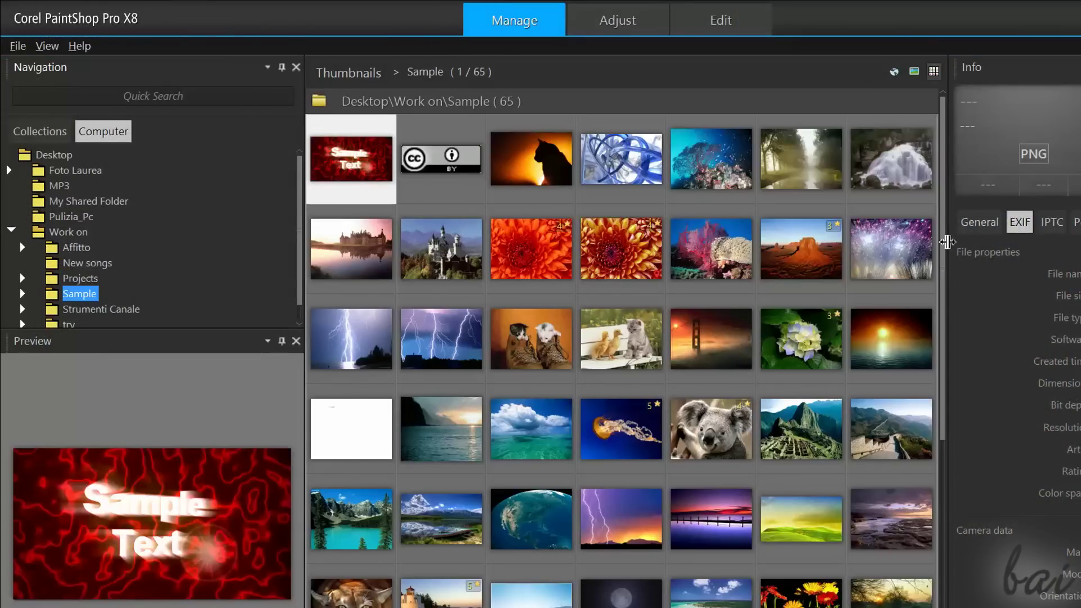
scroll(937, 368, "down", 2)
scroll(942, 402, "down", 1)
scroll(946, 389, "up", 1)
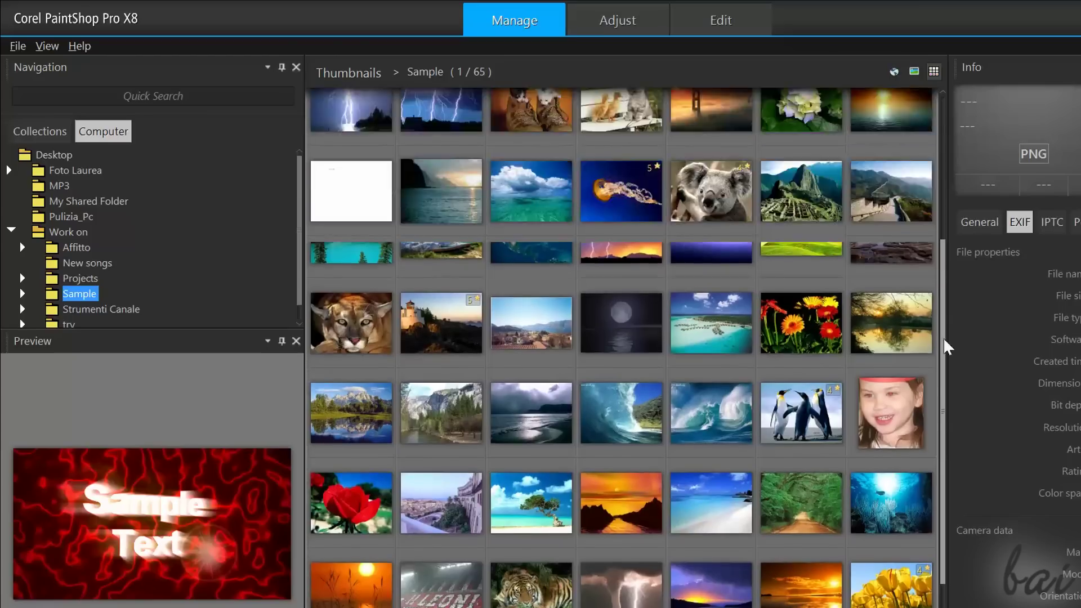
scroll(950, 313, "up", 2)
Select sample photos in turn: orange flower, dahlia, kittens, ducks, sea sunset, boats, turquoise lake
left_click(508, 203)
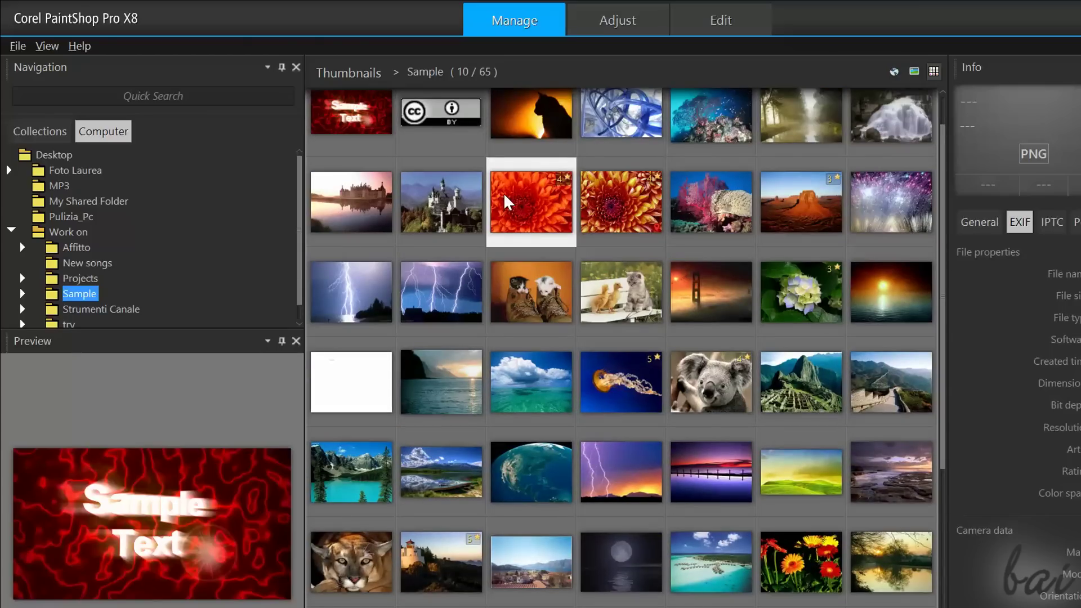
left_click(608, 227)
left_click(522, 309)
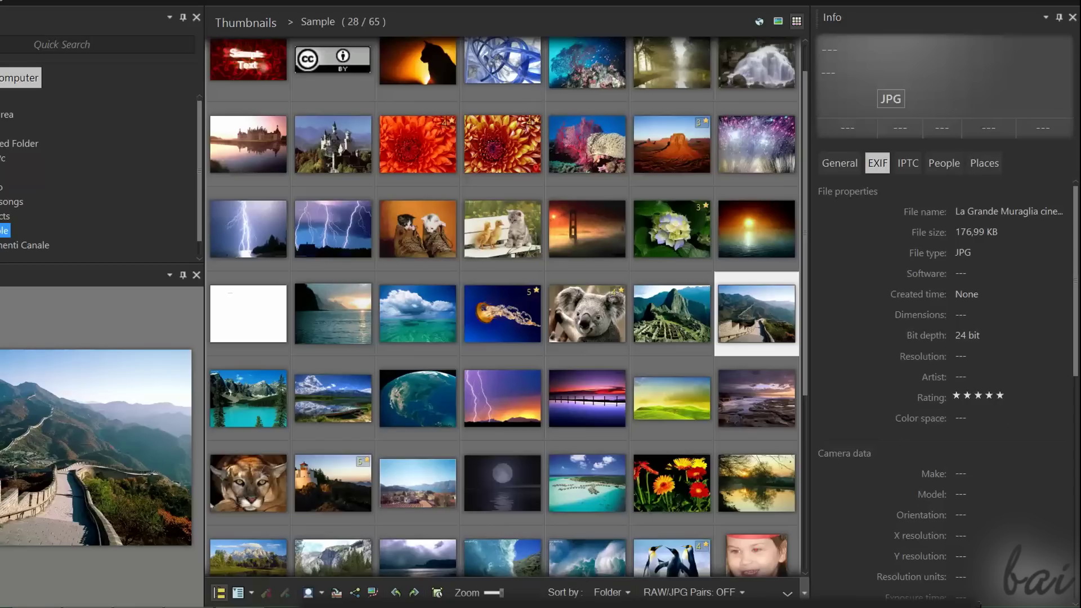
left_click(503, 225)
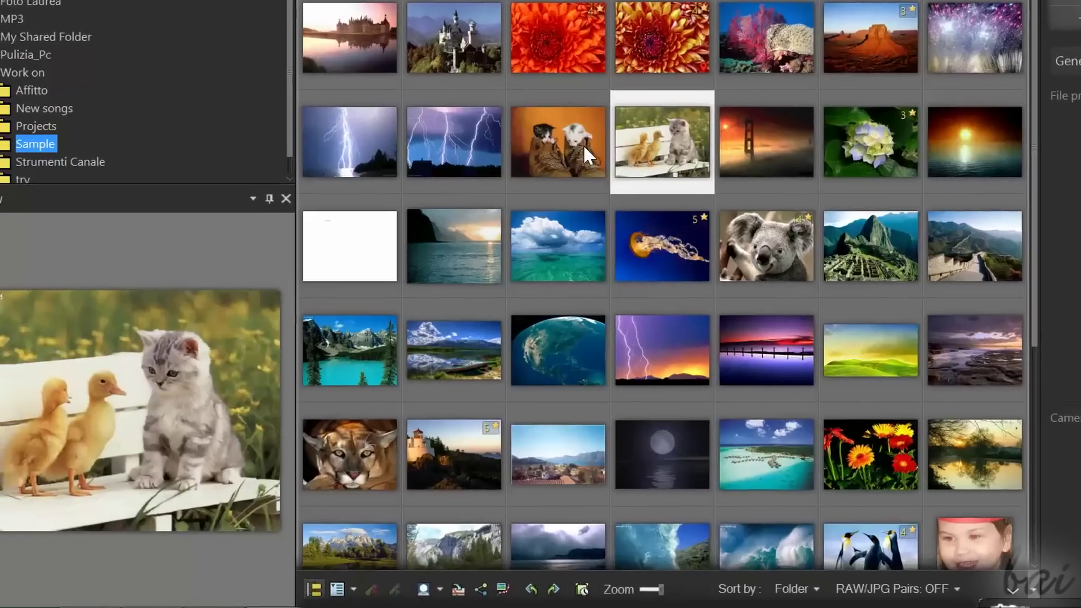
left_click(417, 228)
left_click(360, 302)
left_click(621, 228)
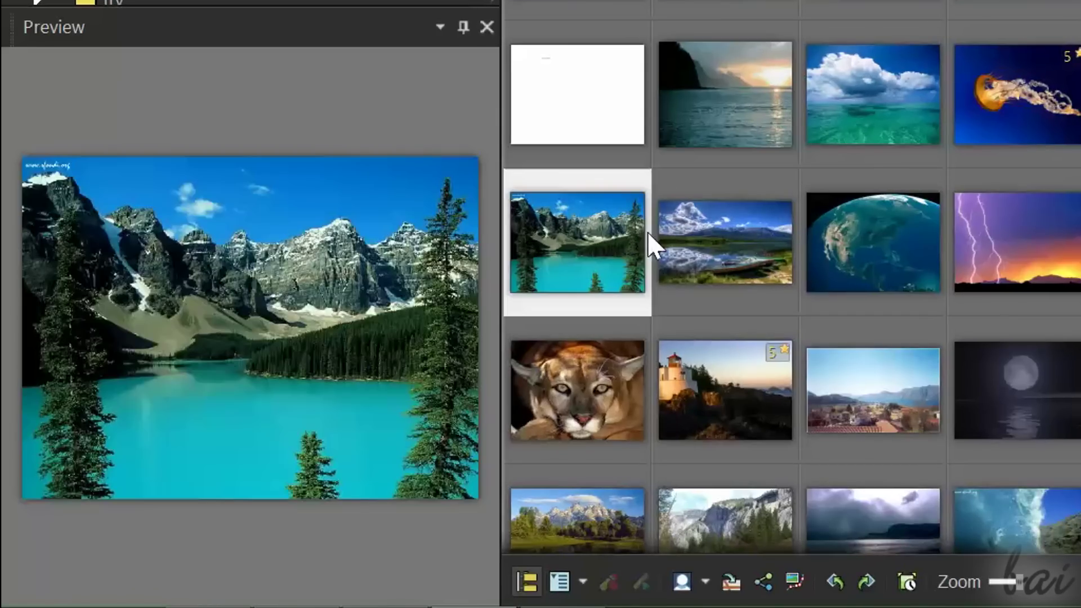
left_click(741, 243)
left_click(588, 262)
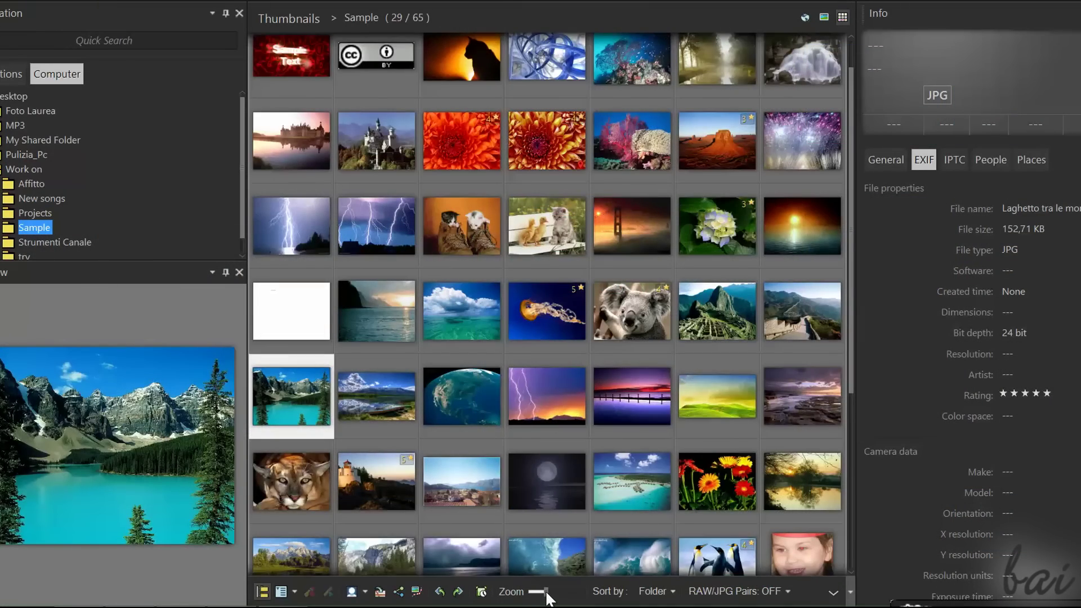
Enlarge the thumbnails and rotate the castle photo clockwise, then back upright
mouse_move(546, 595)
left_mouse_down()
mouse_move(566, 600)
mouse_move(531, 599)
mouse_move(581, 598)
left_mouse_up()
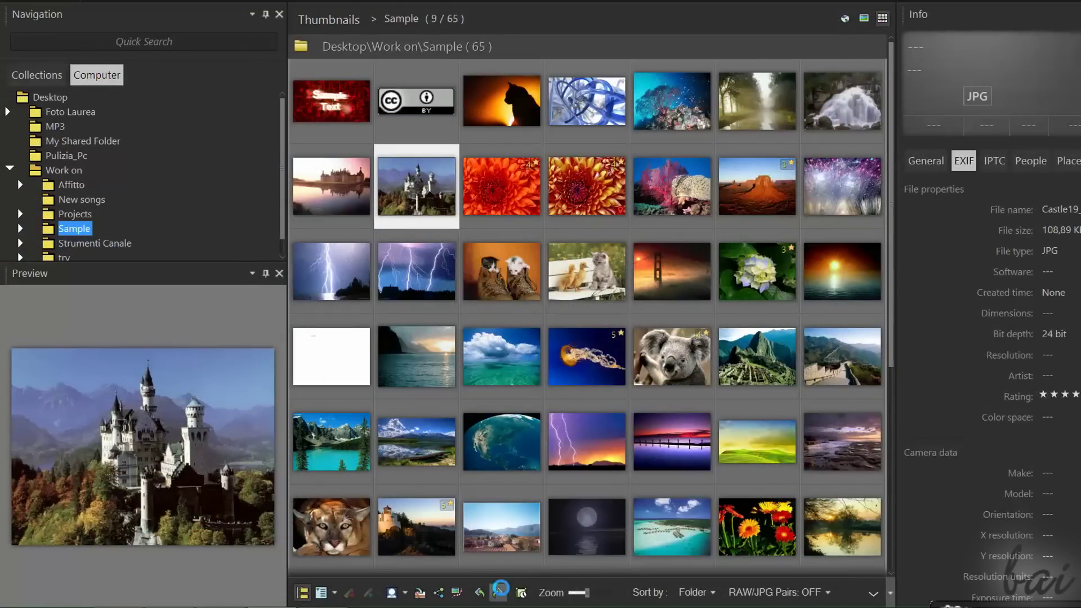
left_click(500, 593)
left_click(501, 593)
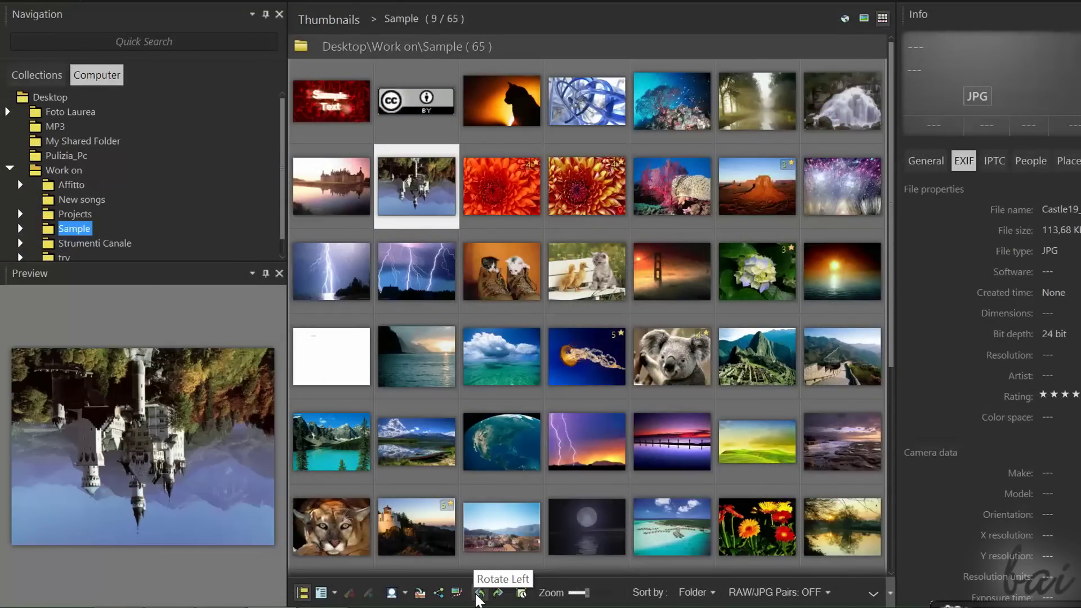
left_click(480, 593)
left_click(479, 593)
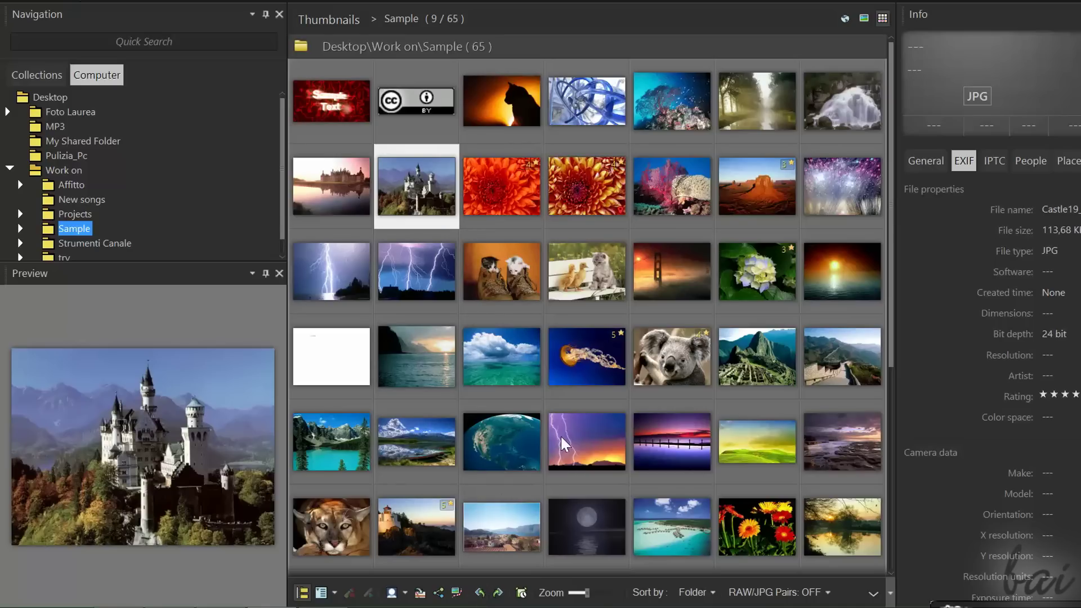
View the Earth photo full screen, advance to the satellite image, and close the viewer
left_click(561, 434)
left_click(502, 438)
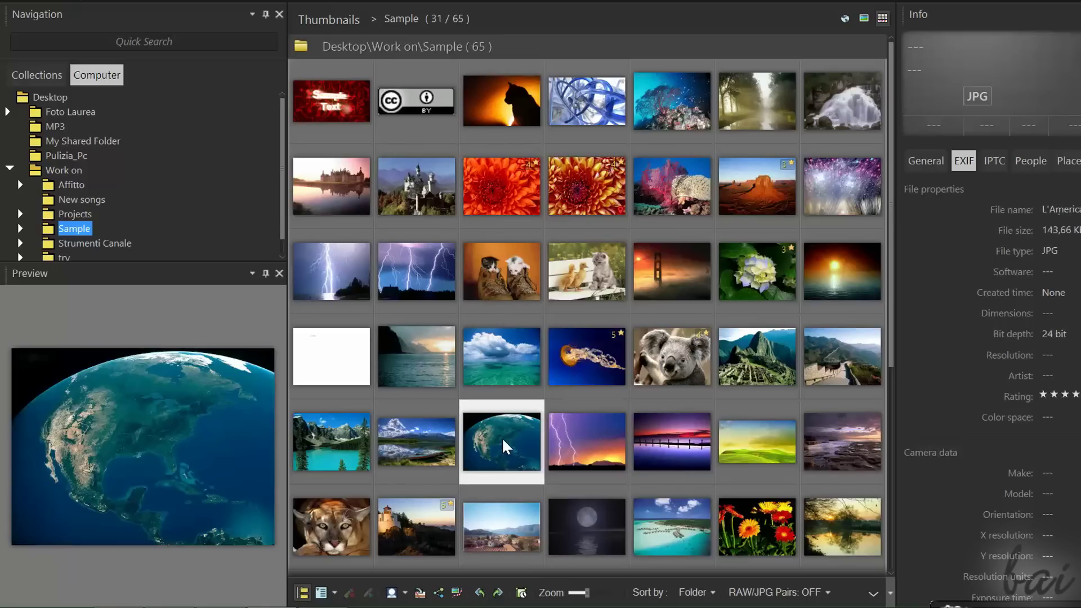
double_click(505, 434)
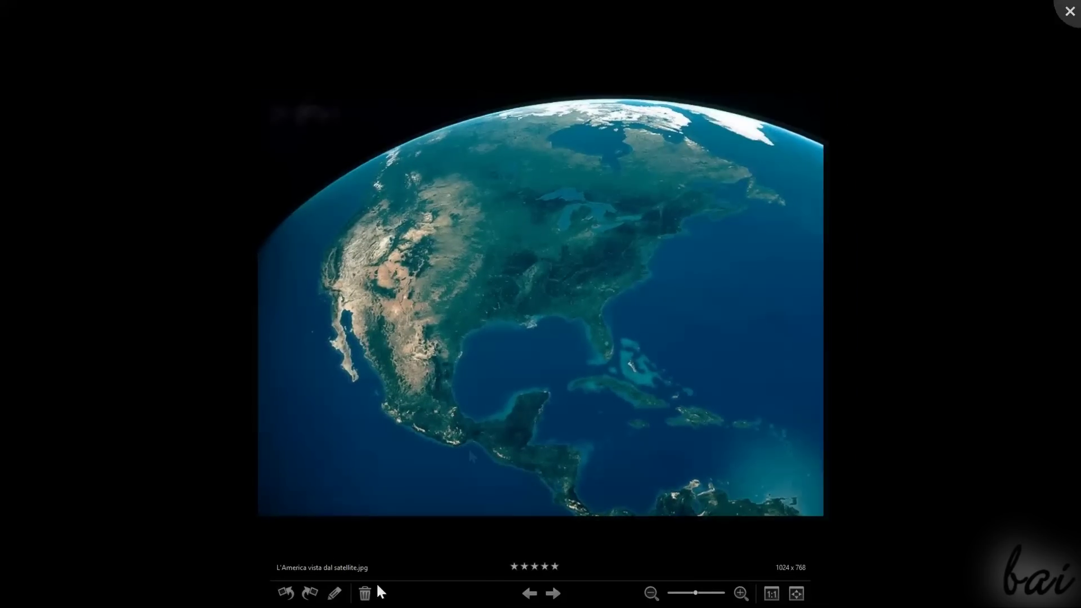
left_click(554, 593)
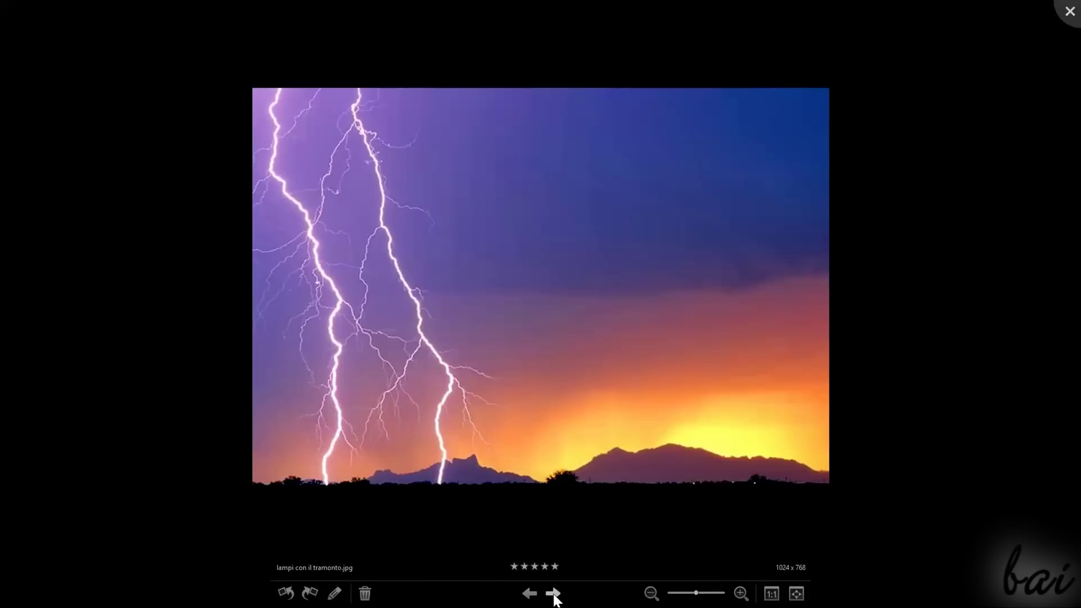
left_click(553, 593)
left_click(554, 593)
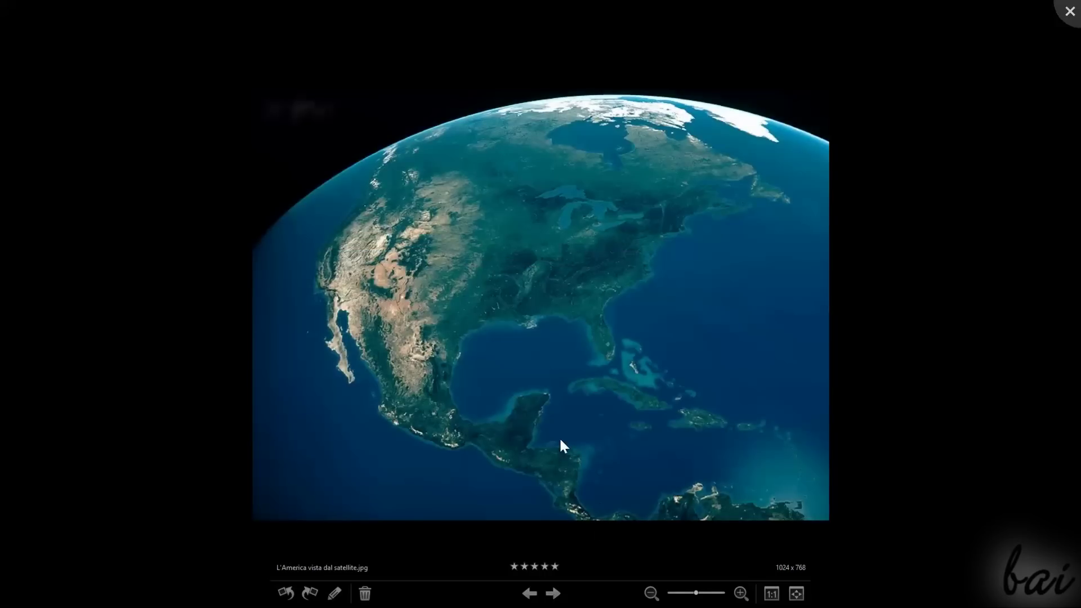
scroll(545, 372, "down", 3)
scroll(544, 372, "up", 3)
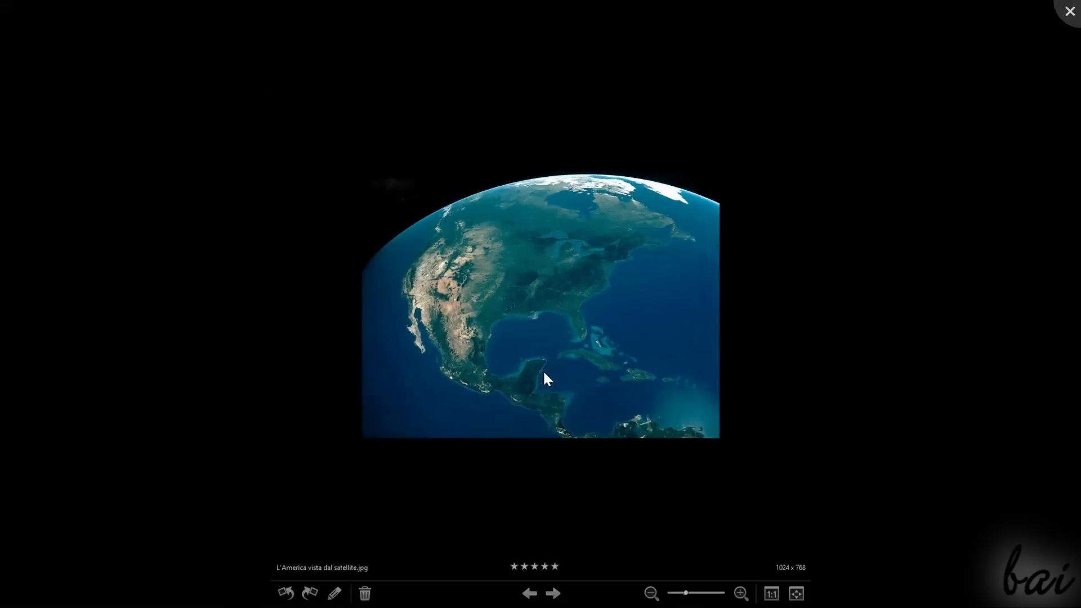
scroll(544, 373, "up", 1)
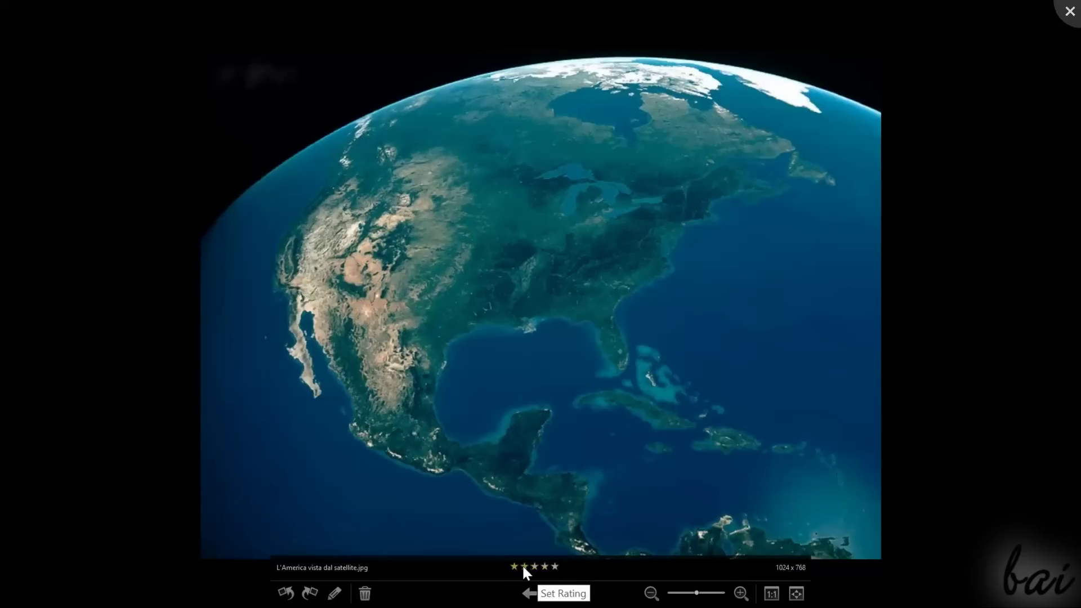
left_click(1070, 12)
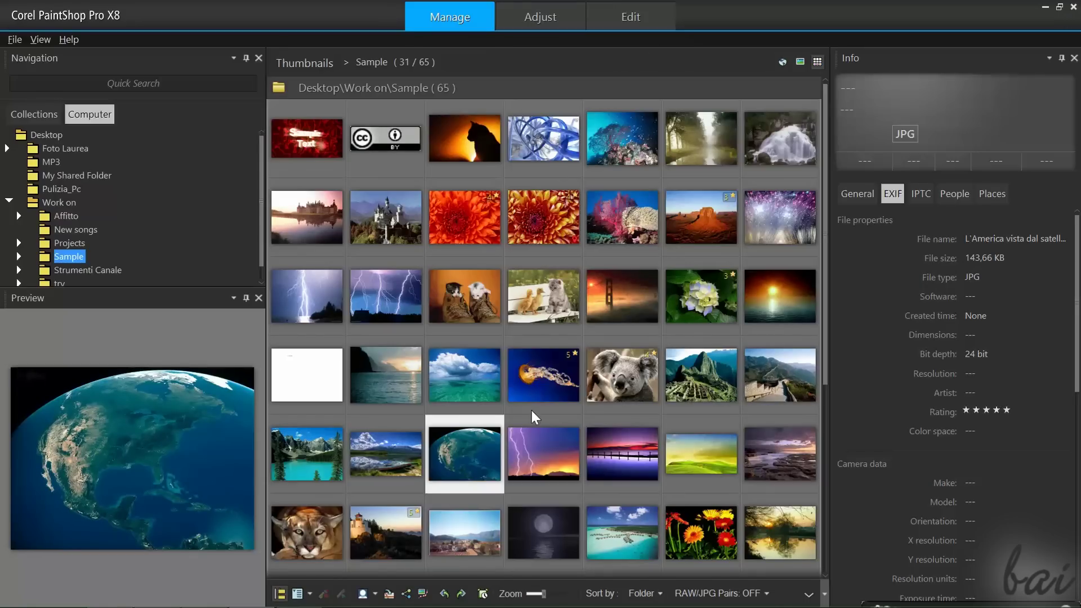
In Adjust, browse the filmstrip past the lake photos to the Great Wall photo
left_click(545, 17)
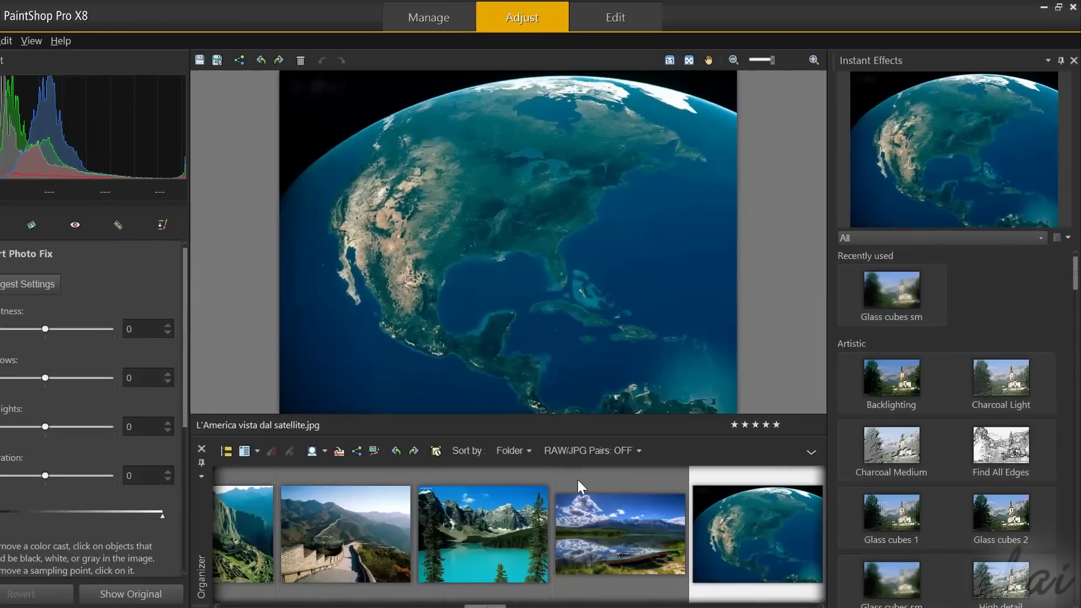
left_click(592, 525)
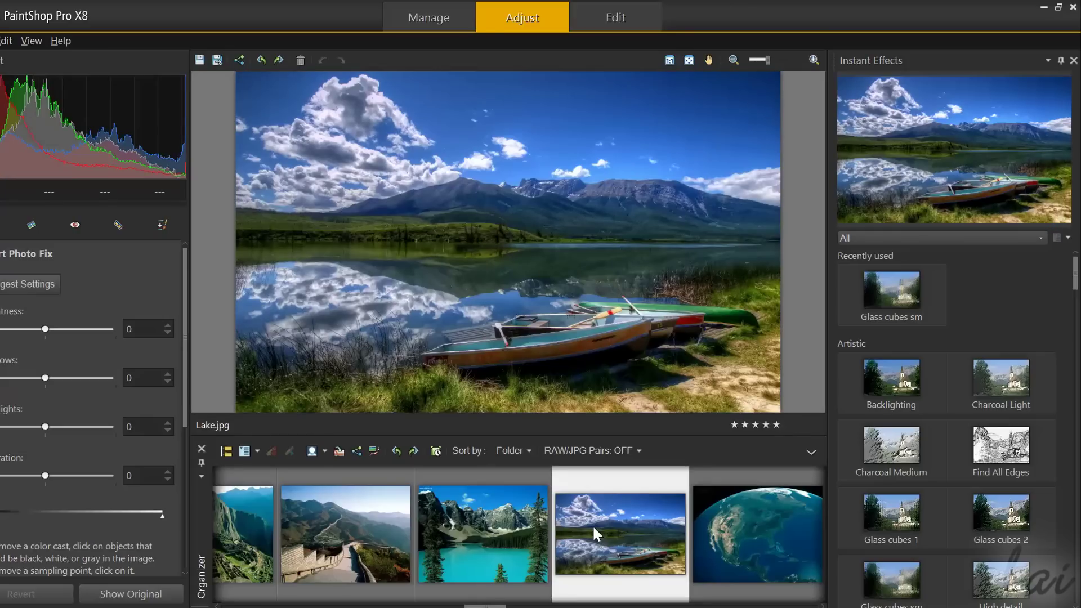
left_click(489, 523)
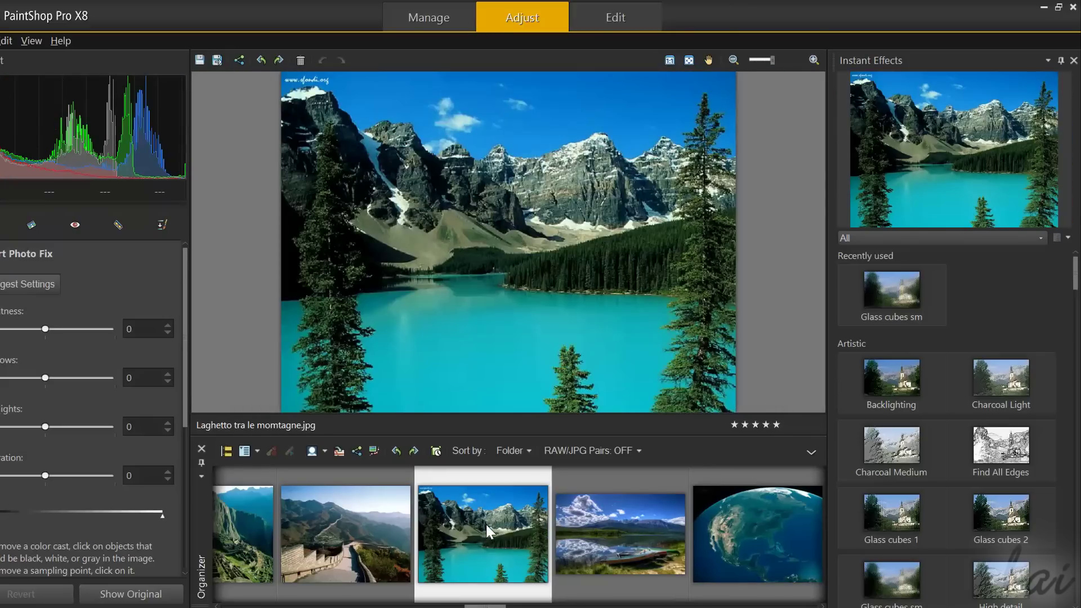
left_click(359, 535)
scroll(359, 535, "down", 3)
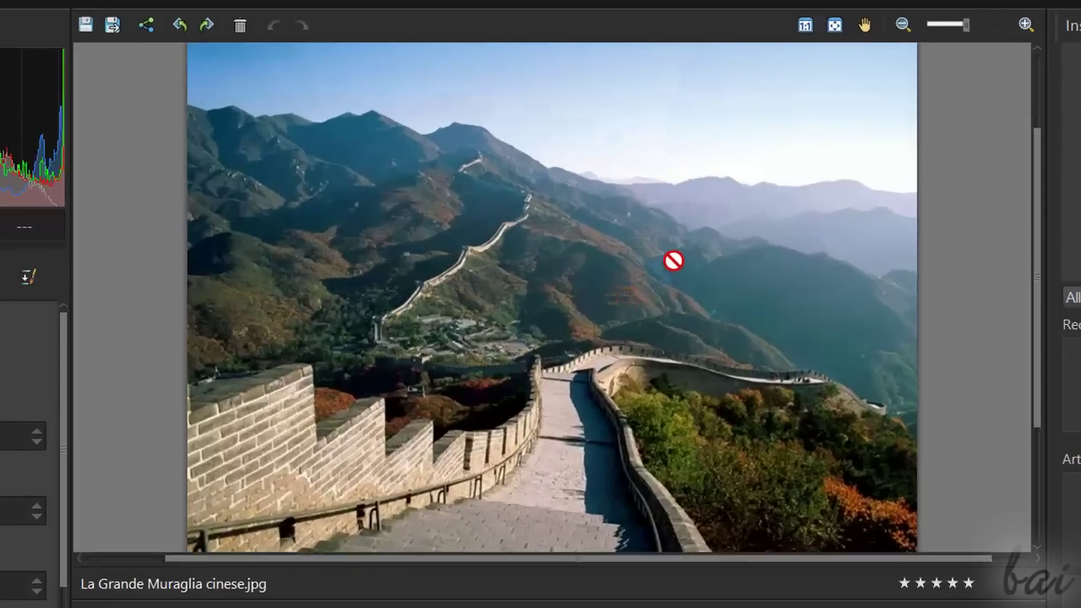
scroll(674, 260, "up", 3)
scroll(674, 260, "down", 5)
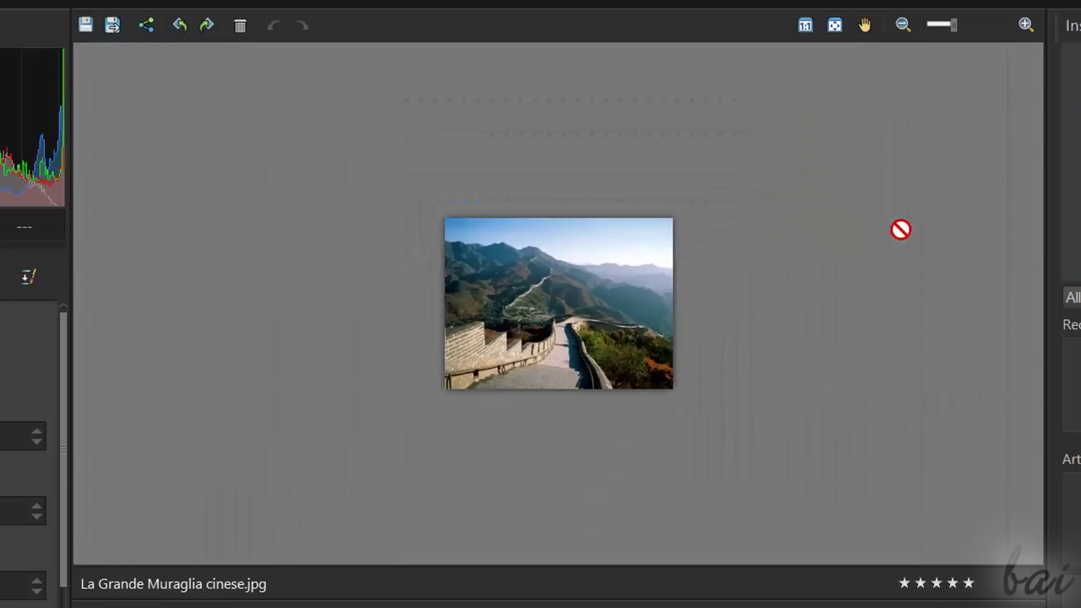
scroll(693, 334, "down", 1)
scroll(692, 335, "up", 1)
scroll(702, 330, "up", 2)
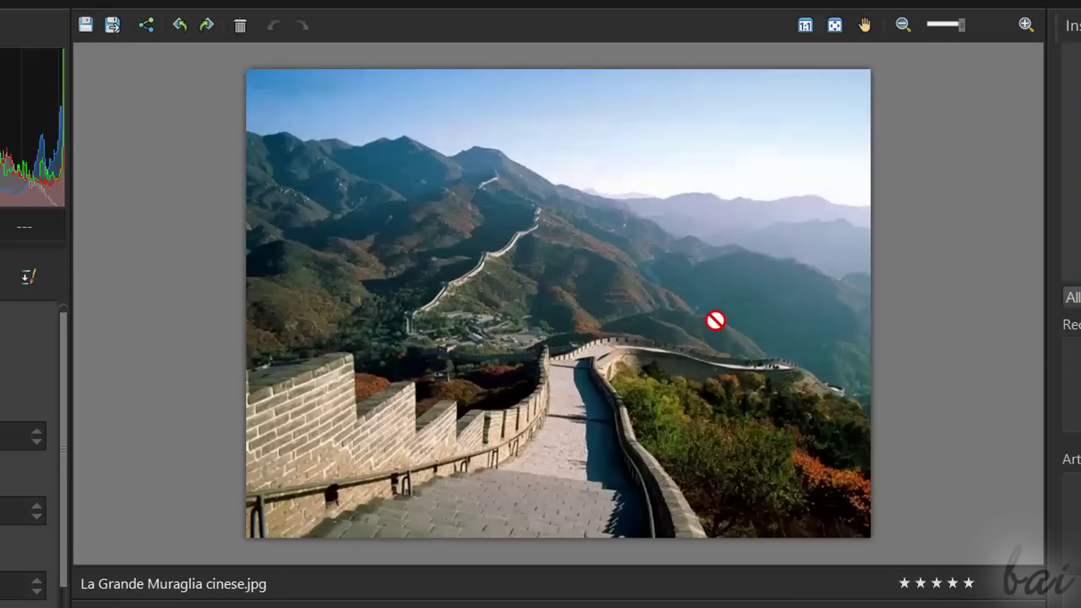
scroll(716, 320, "up", 2)
scroll(716, 321, "down", 3)
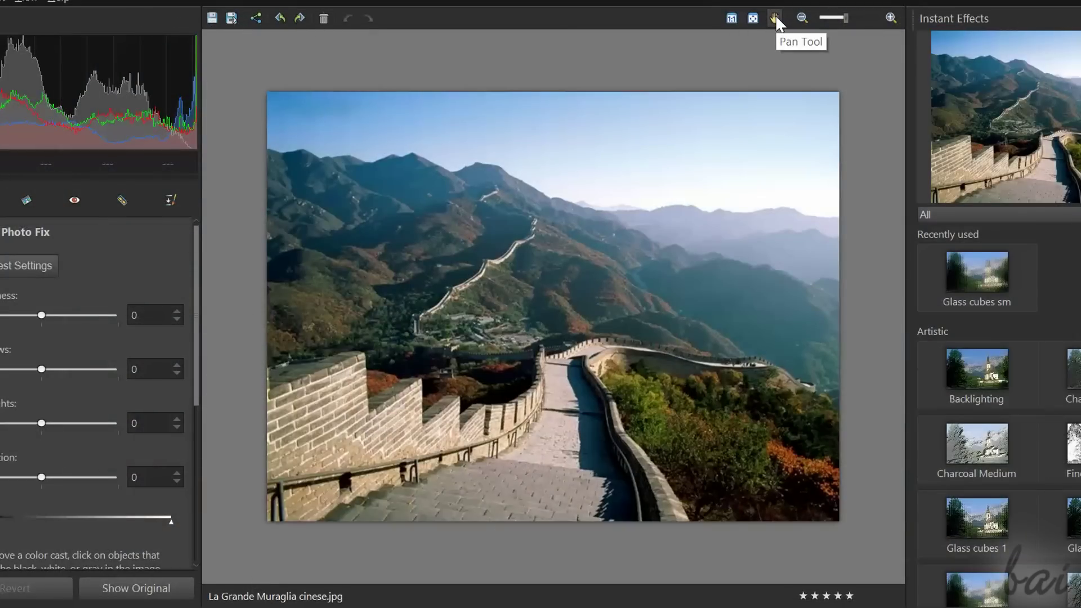
Pan around the Great Wall photo, fit it to the window, then rotate left and back
left_click(776, 16)
scroll(553, 256, "up", 1)
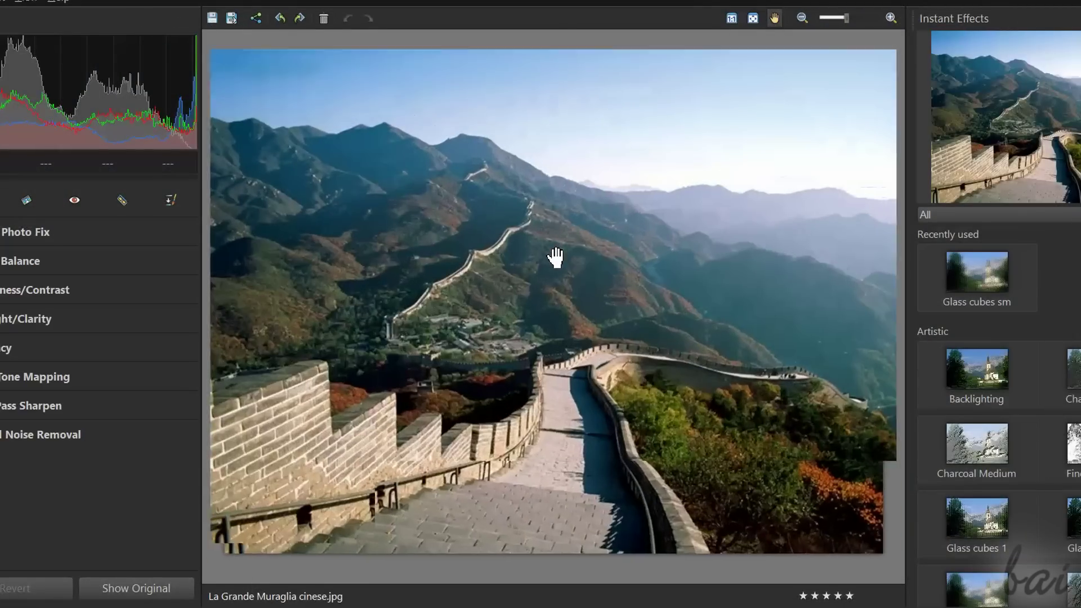
scroll(699, 225, "up", 1)
scroll(645, 264, "up", 3)
scroll(648, 266, "down", 3)
scroll(538, 326, "up", 1)
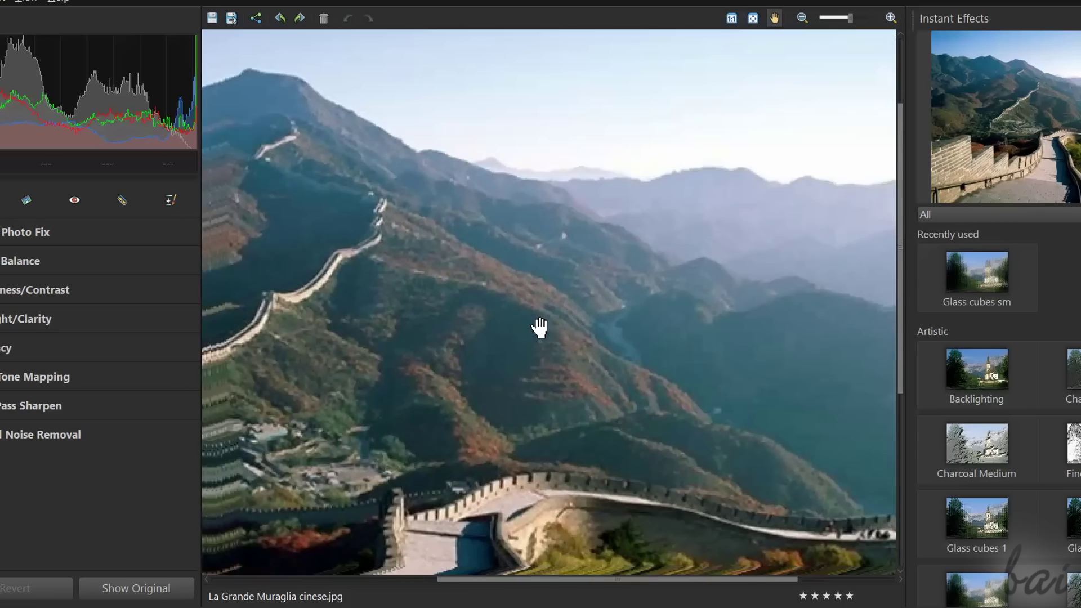
scroll(539, 326, "up", 2)
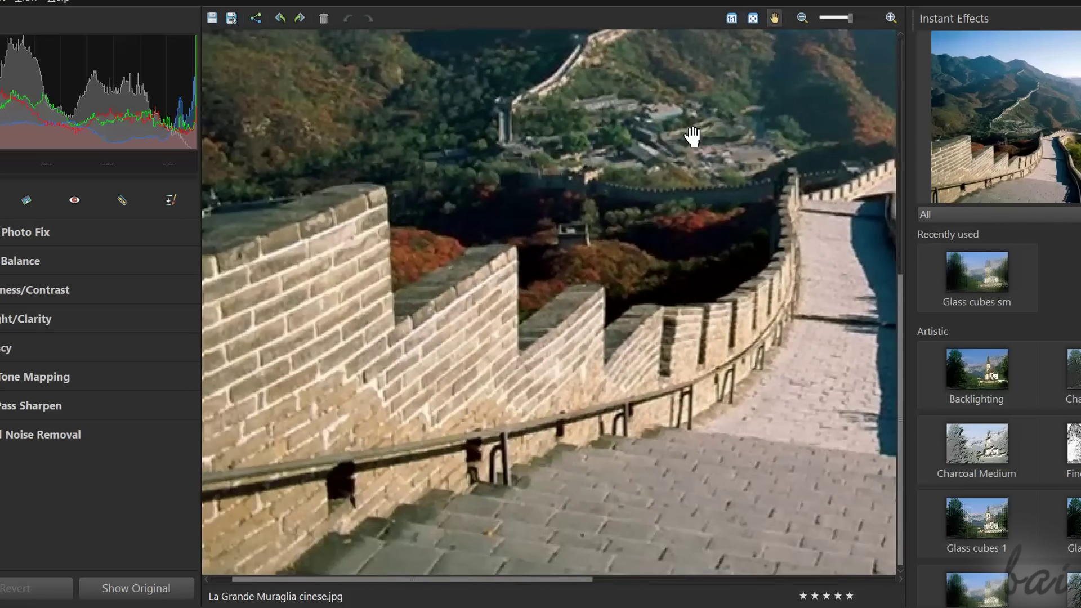
left_click_drag(693, 138, 736, 314)
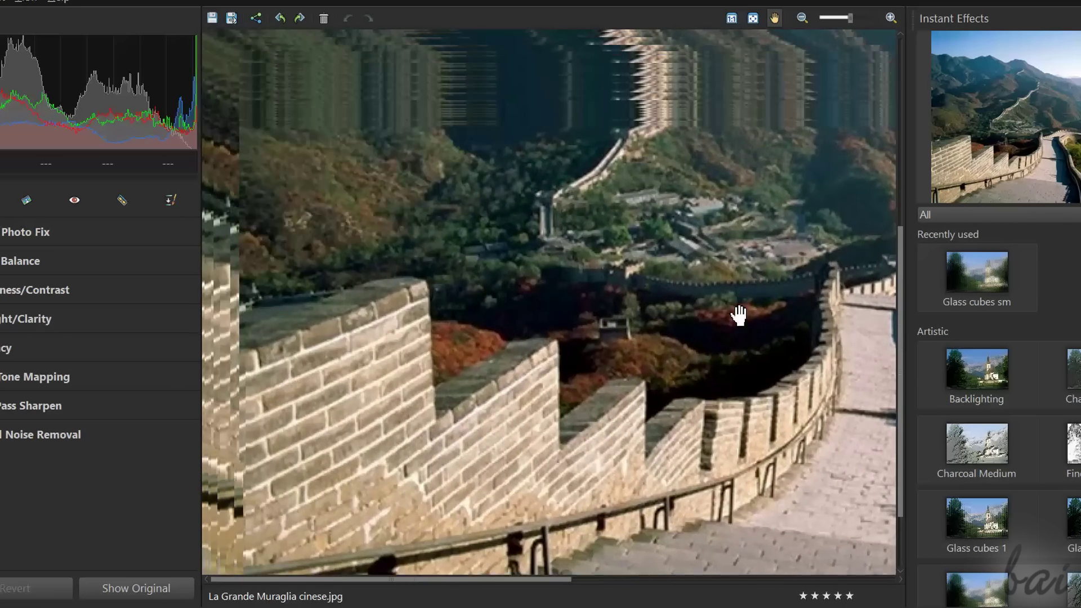
left_click_drag(524, 144, 459, 386)
mouse_move(705, 335)
left_mouse_down()
mouse_move(695, 350)
mouse_move(558, 282)
mouse_move(442, 282)
left_mouse_up()
left_click_drag(784, 314, 683, 82)
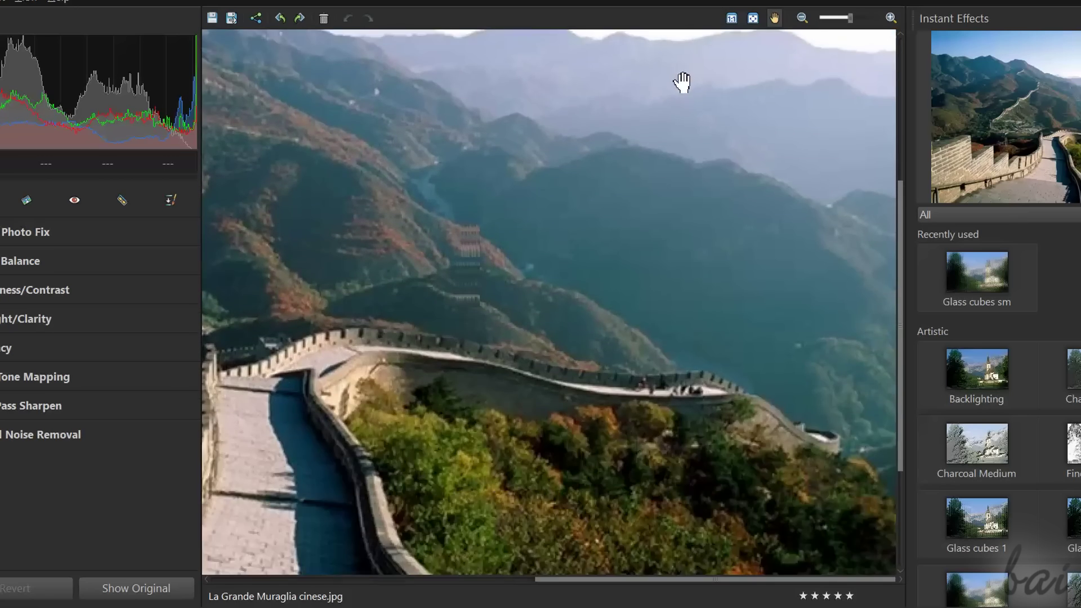
mouse_move(683, 280)
left_mouse_down()
mouse_move(701, 158)
mouse_move(687, 353)
left_mouse_up()
scroll(686, 353, "down", 2)
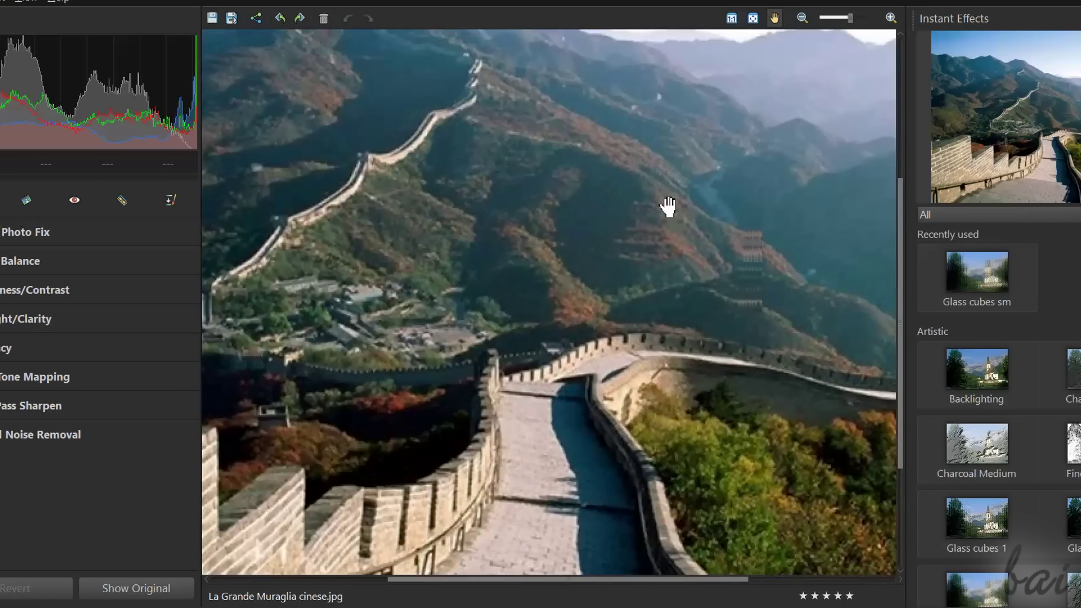
scroll(666, 206, "down", 2)
left_click(732, 18)
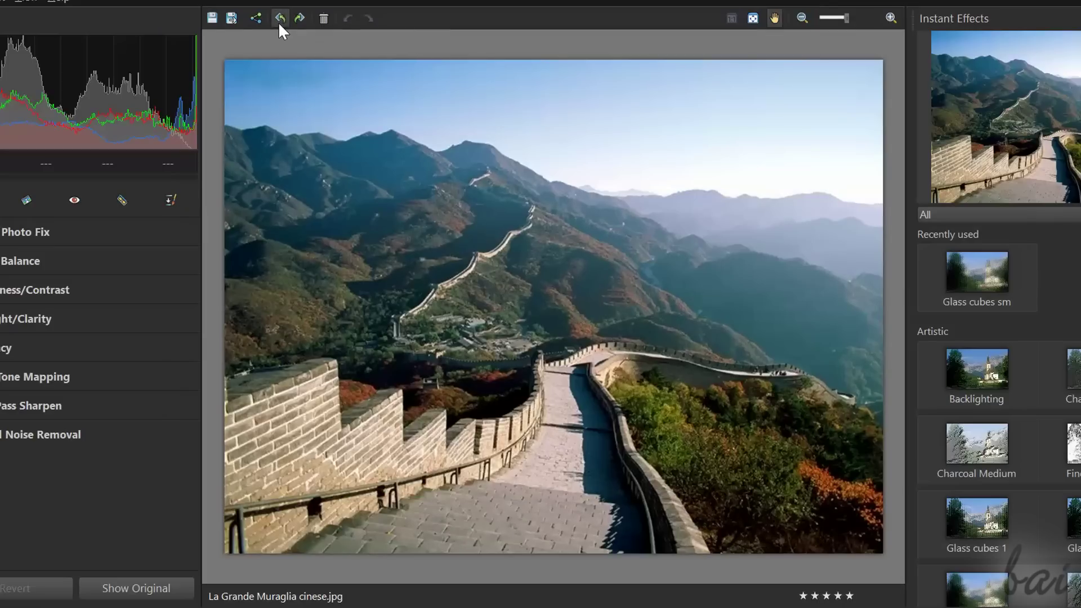
left_click(280, 18)
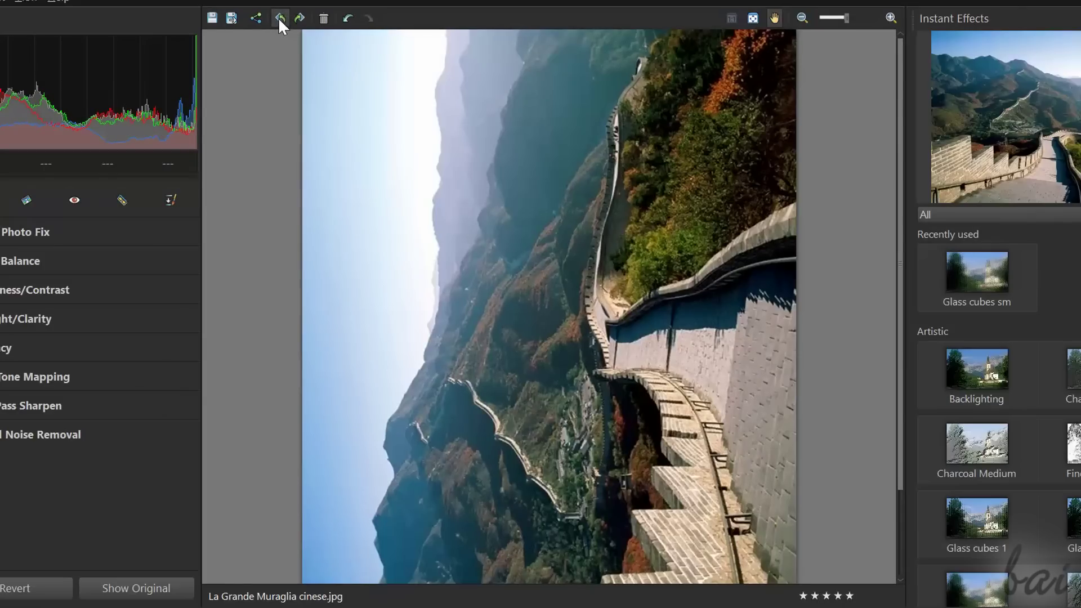
left_click(297, 17)
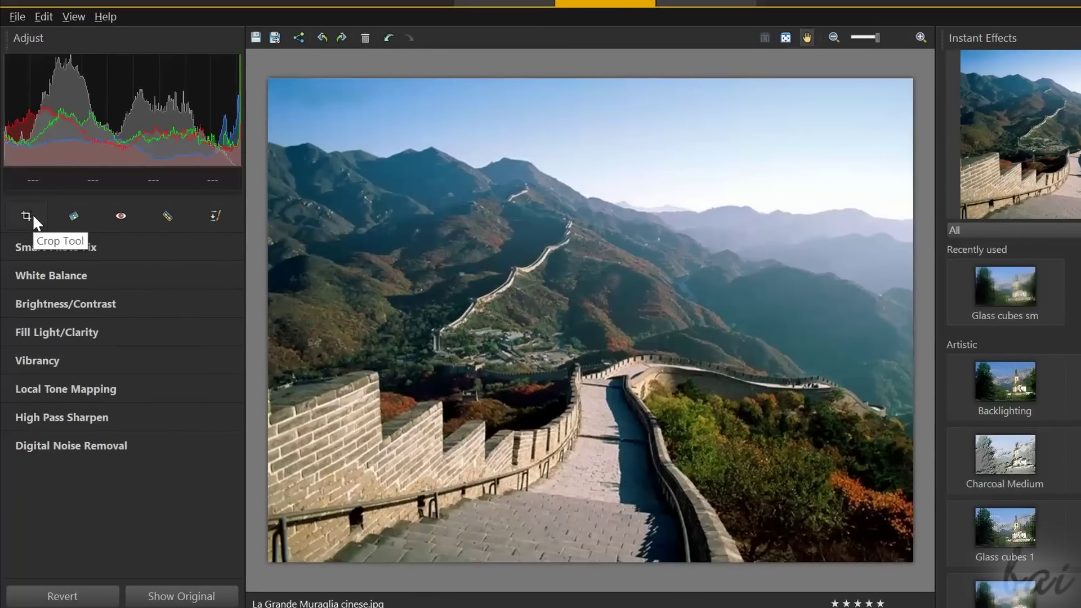
Apply a free-form crop around the upper-right sky, mountains and curving wall
left_click(26, 215)
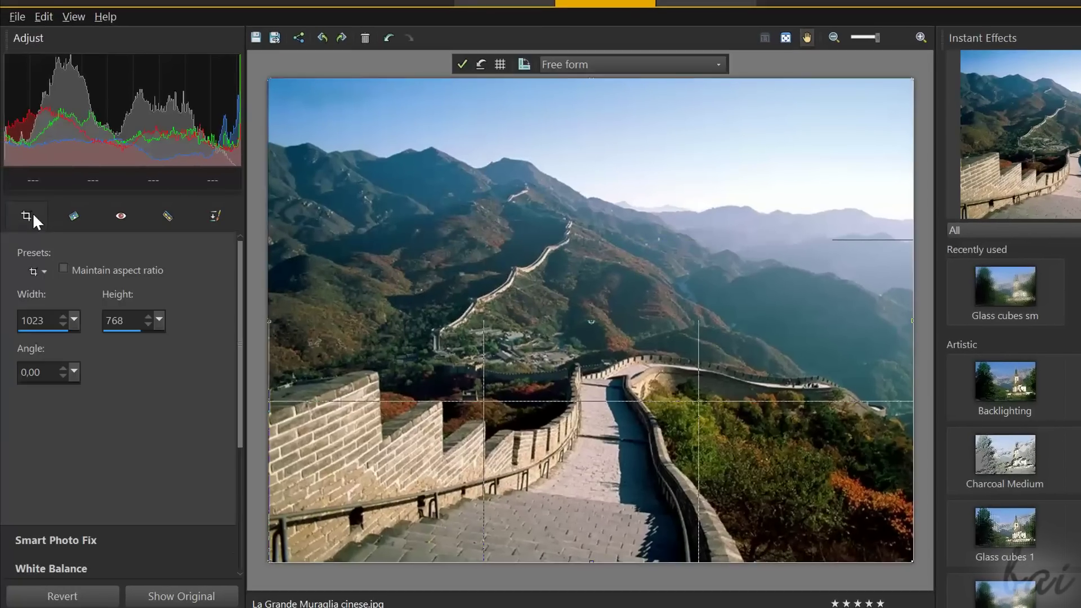
scroll(600, 286, "down", 1)
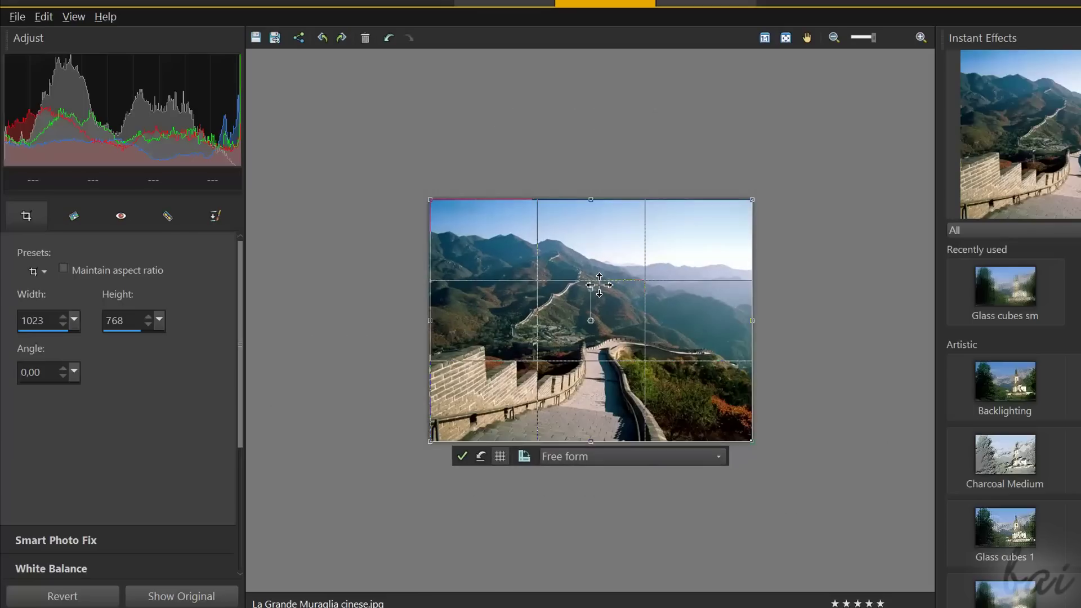
scroll(599, 285, "up", 1)
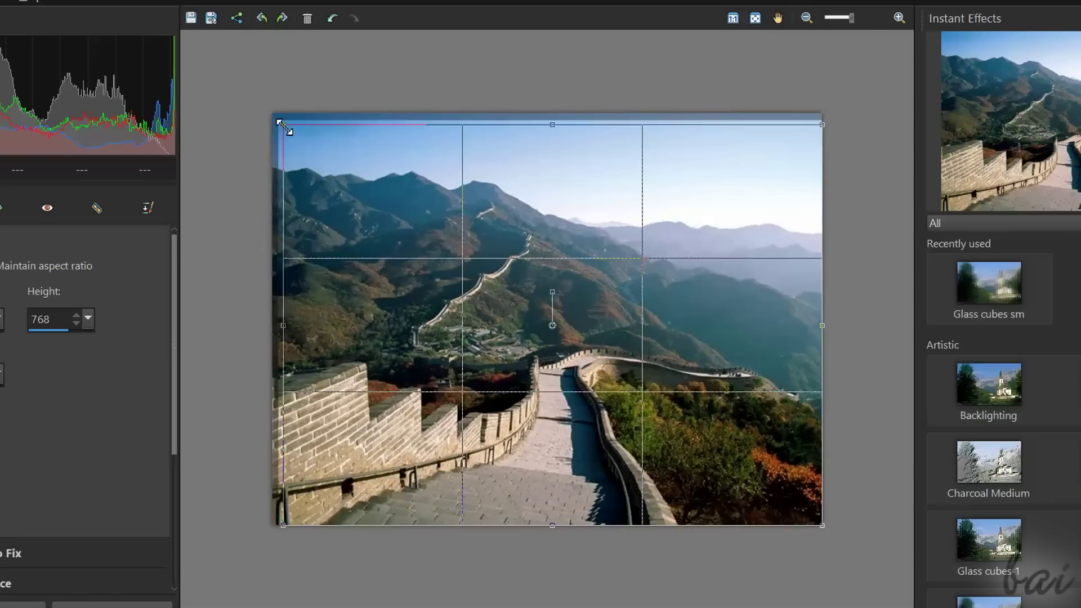
mouse_move(268, 109)
left_mouse_down()
mouse_move(429, 155)
mouse_move(478, 149)
left_mouse_up()
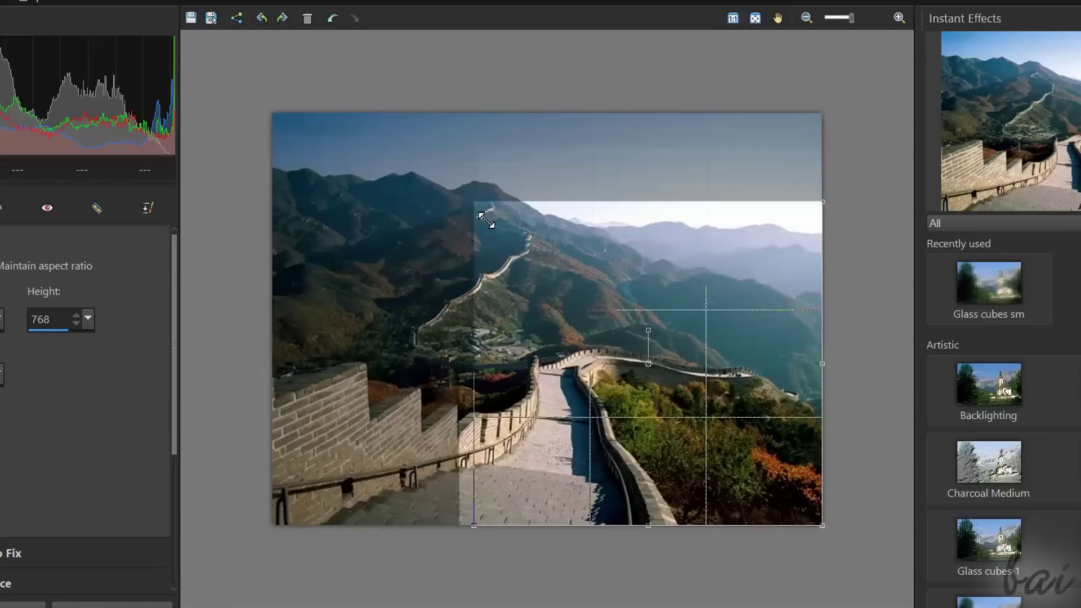
mouse_move(725, 300)
left_mouse_down()
mouse_move(617, 278)
mouse_move(589, 257)
mouse_move(539, 334)
mouse_move(619, 255)
mouse_move(619, 286)
mouse_move(690, 286)
left_mouse_up()
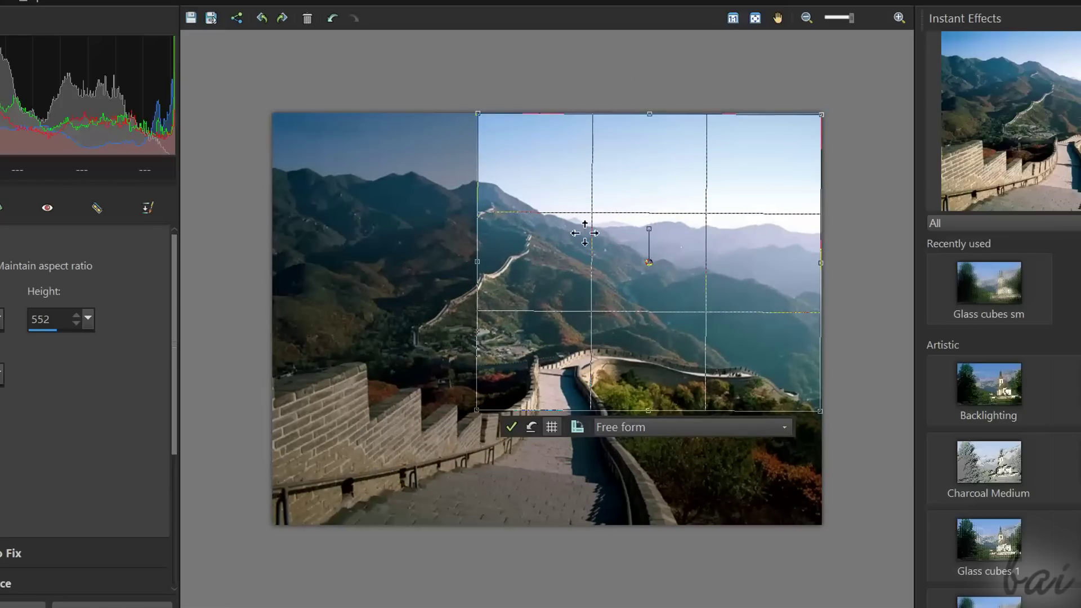
left_click(641, 427)
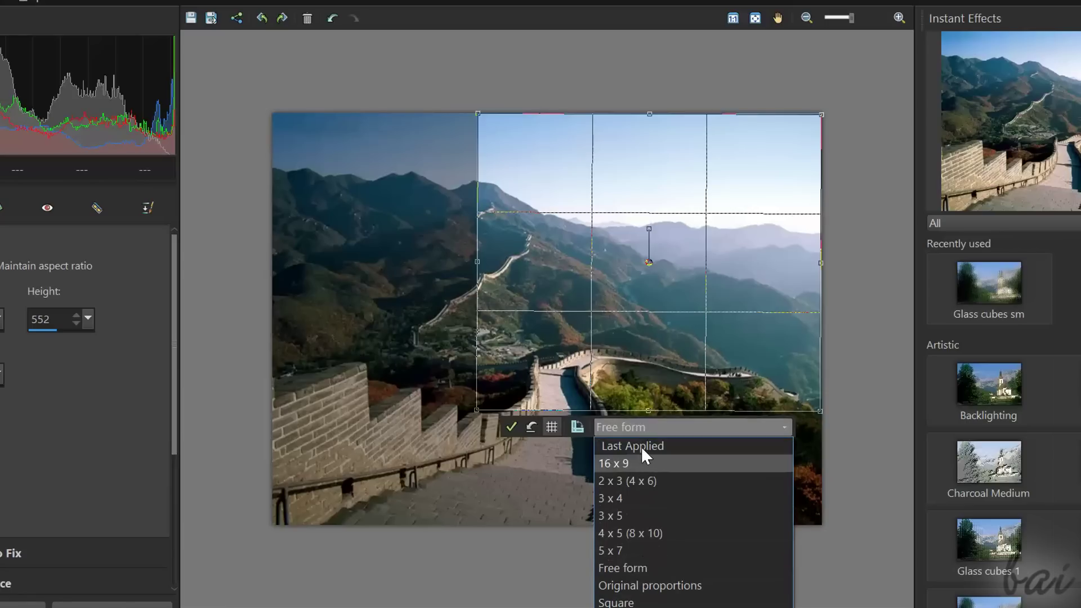
left_click(618, 424)
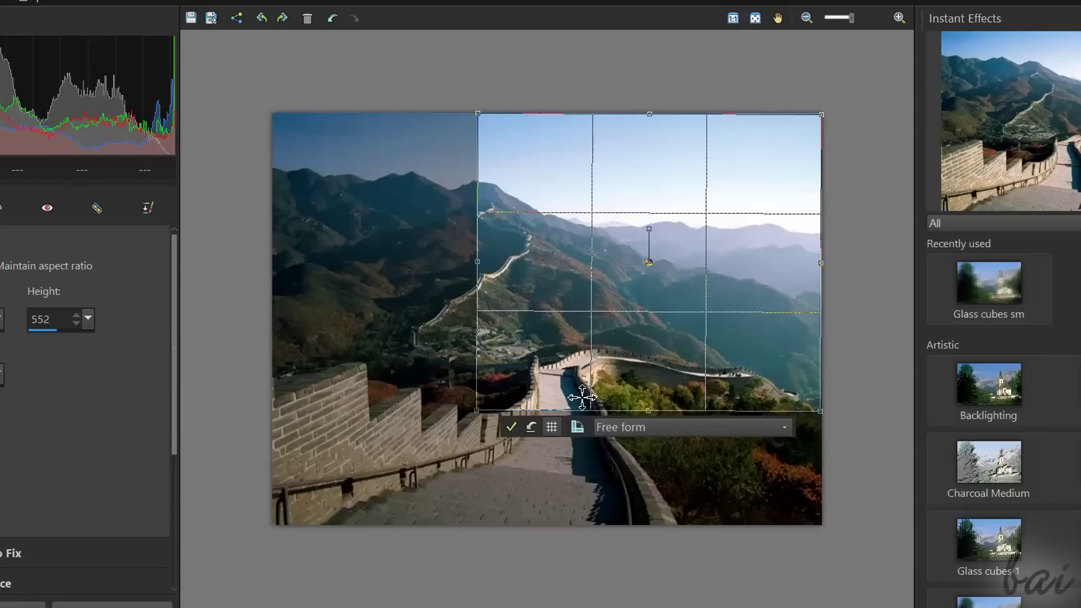
left_click(510, 427)
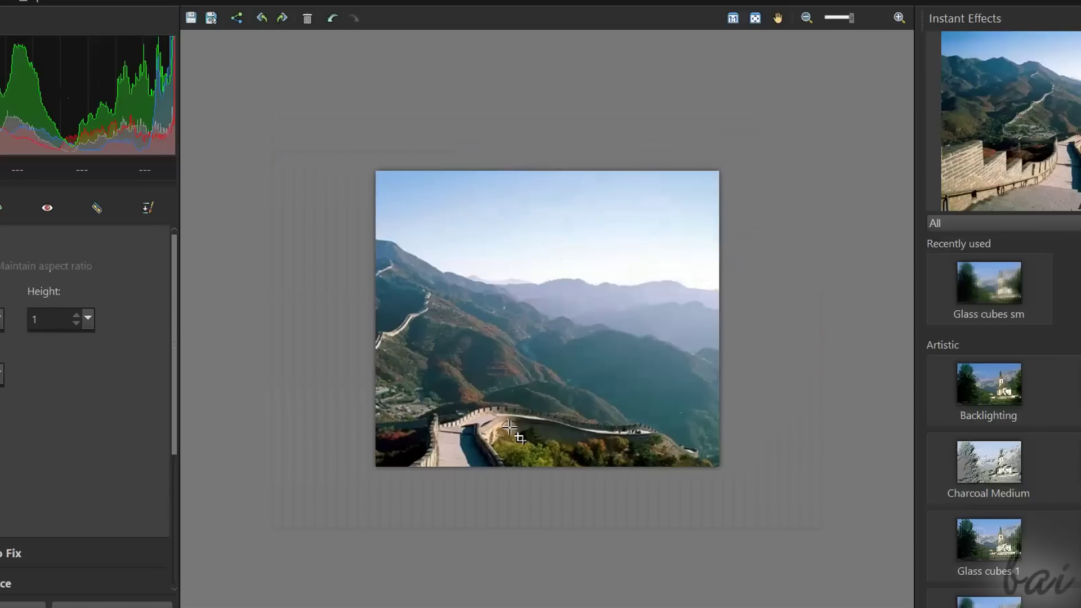
scroll(508, 362, "up", 1)
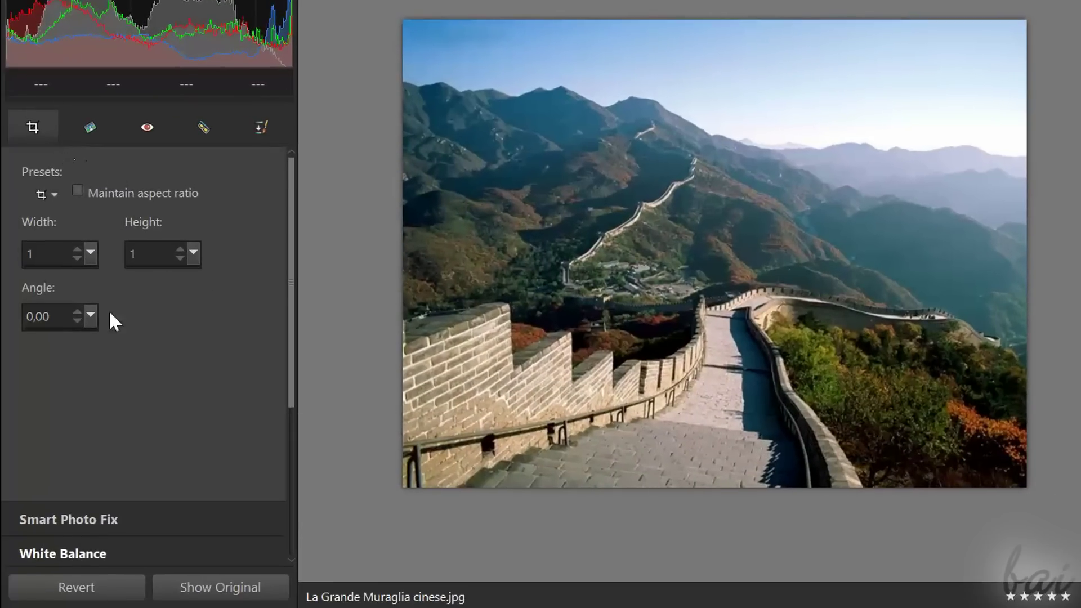
Experiment with Smart Photo Fix sliders, settling on Brightness 22 and Highlights 9
left_click(65, 523)
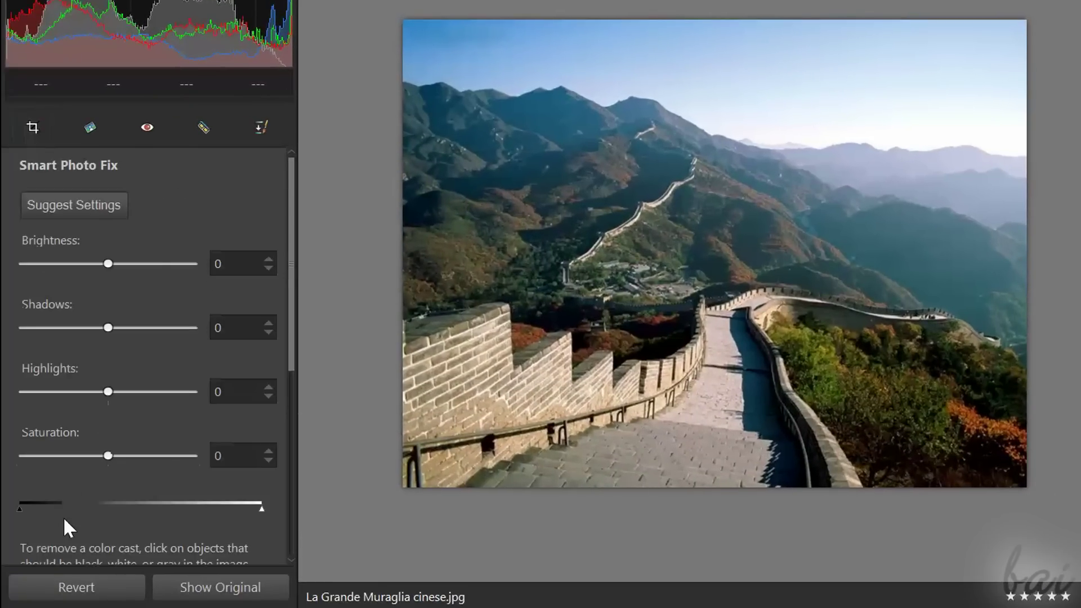
mouse_move(109, 263)
left_mouse_down()
mouse_move(170, 294)
mouse_move(114, 262)
left_mouse_up()
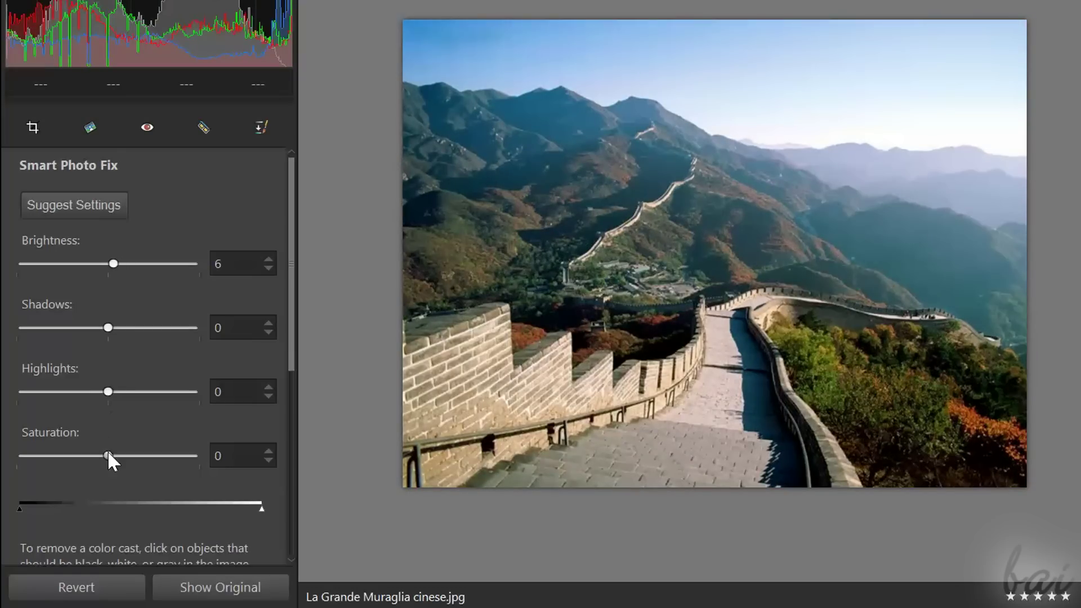
mouse_move(107, 456)
left_mouse_down()
mouse_move(149, 458)
mouse_move(66, 451)
mouse_move(108, 457)
left_mouse_up()
left_click(267, 269)
mouse_move(109, 328)
left_mouse_down()
mouse_move(160, 327)
mouse_move(97, 328)
left_mouse_up()
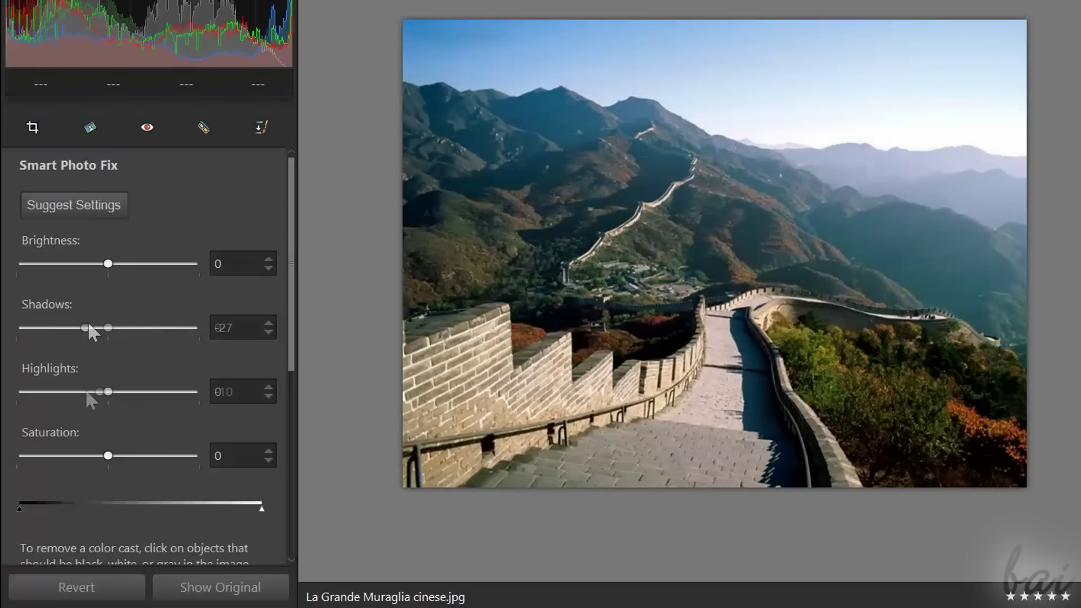
mouse_move(87, 394)
left_mouse_down()
mouse_move(63, 394)
mouse_move(128, 393)
left_mouse_up()
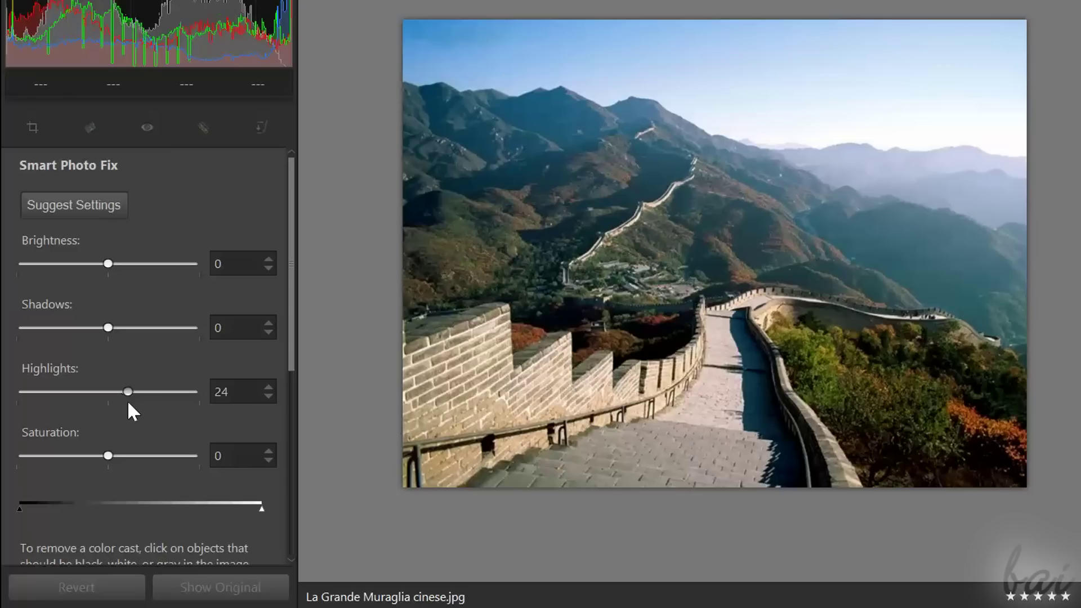
left_click_drag(128, 393, 116, 393)
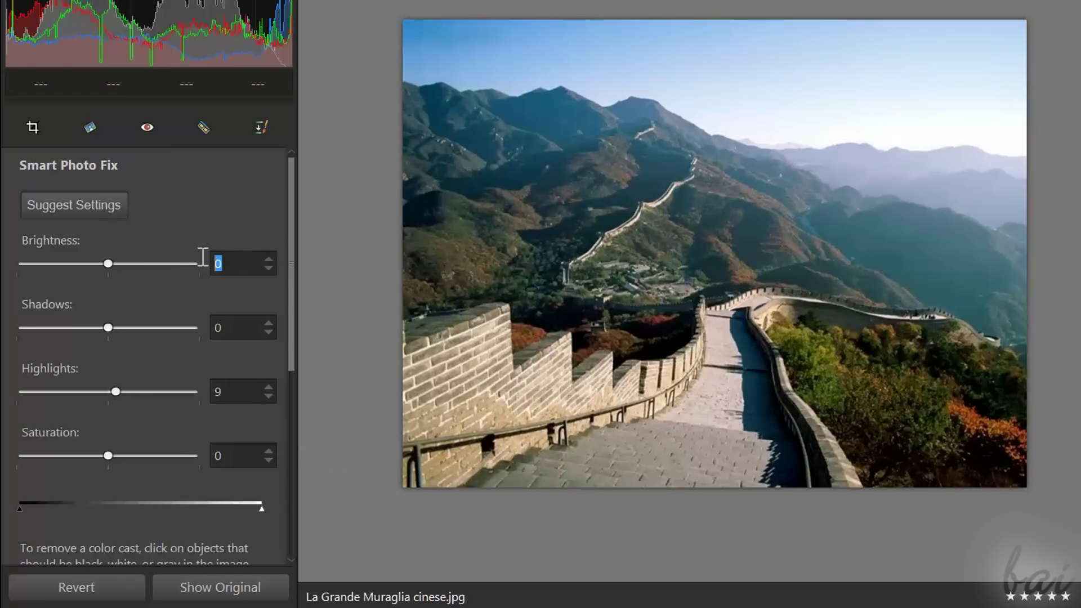
type("10")
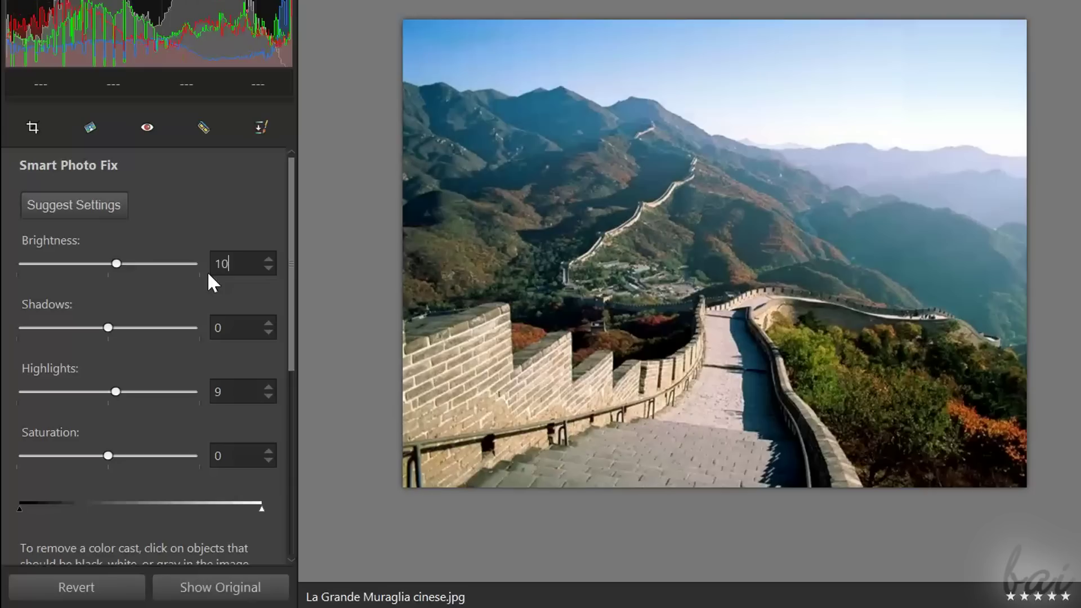
mouse_move(117, 264)
left_mouse_down()
mouse_move(94, 266)
mouse_move(123, 266)
left_mouse_up()
key("BackSpace")
key("BackSpace")
type("8")
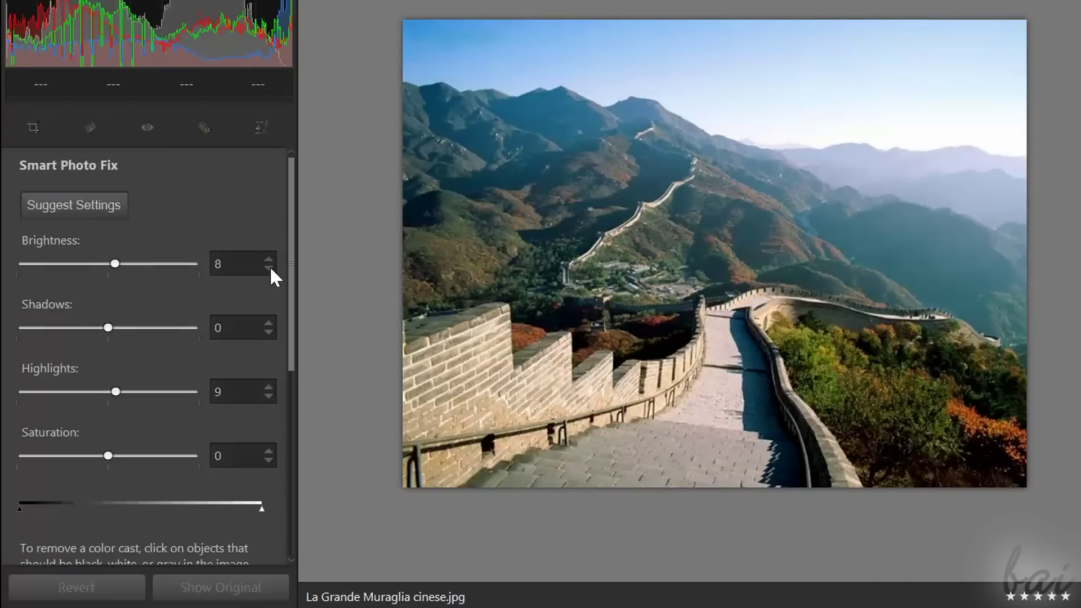
type("22")
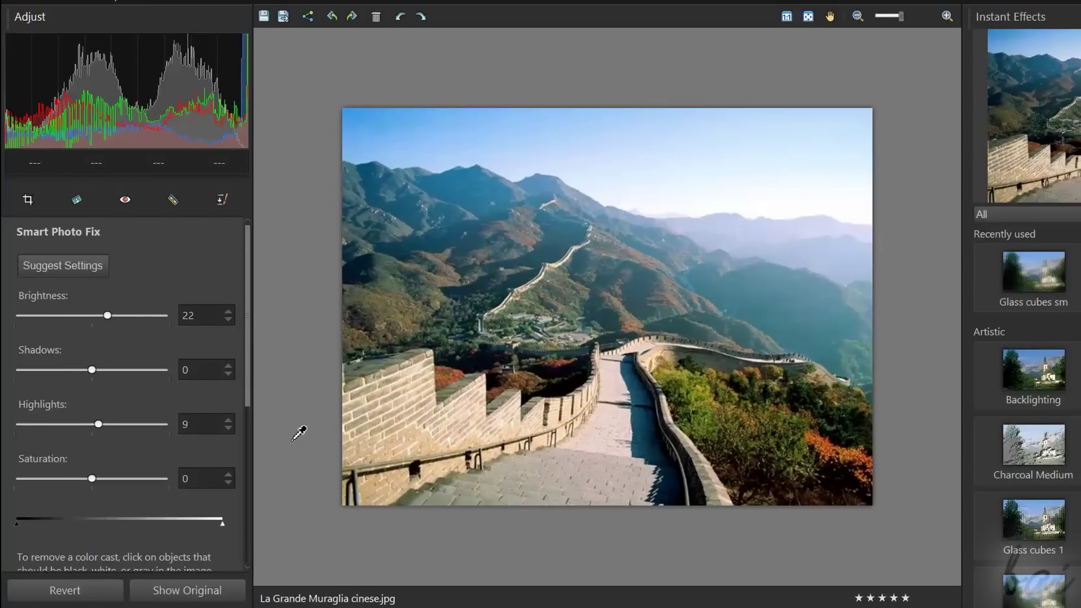
Undo and redo the brightness change, ending with brightness back at 19
key("Down")
key("Down")
key("Down")
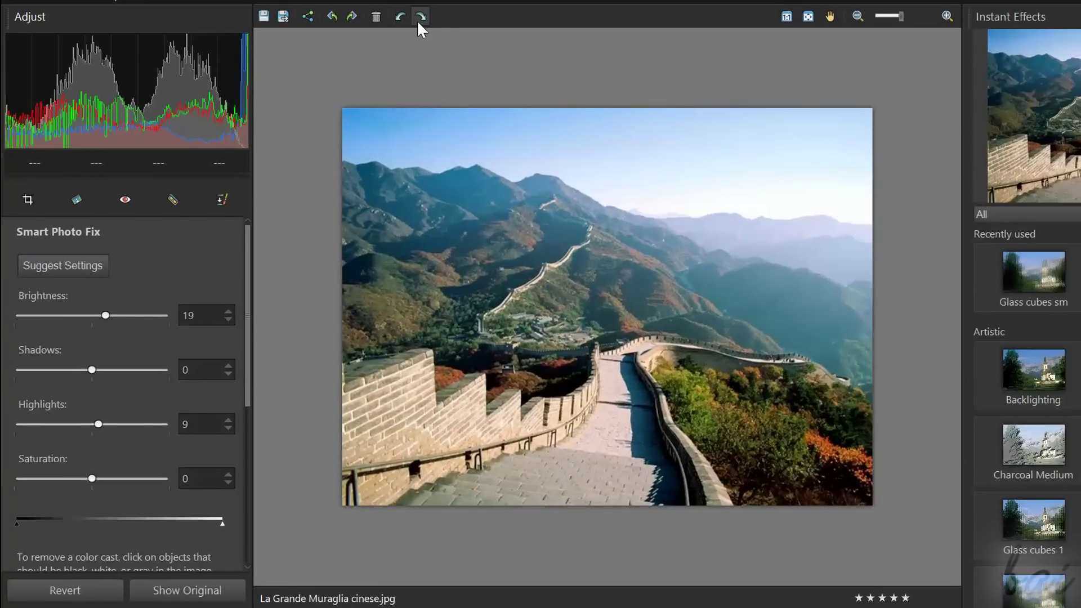
left_click(409, 15)
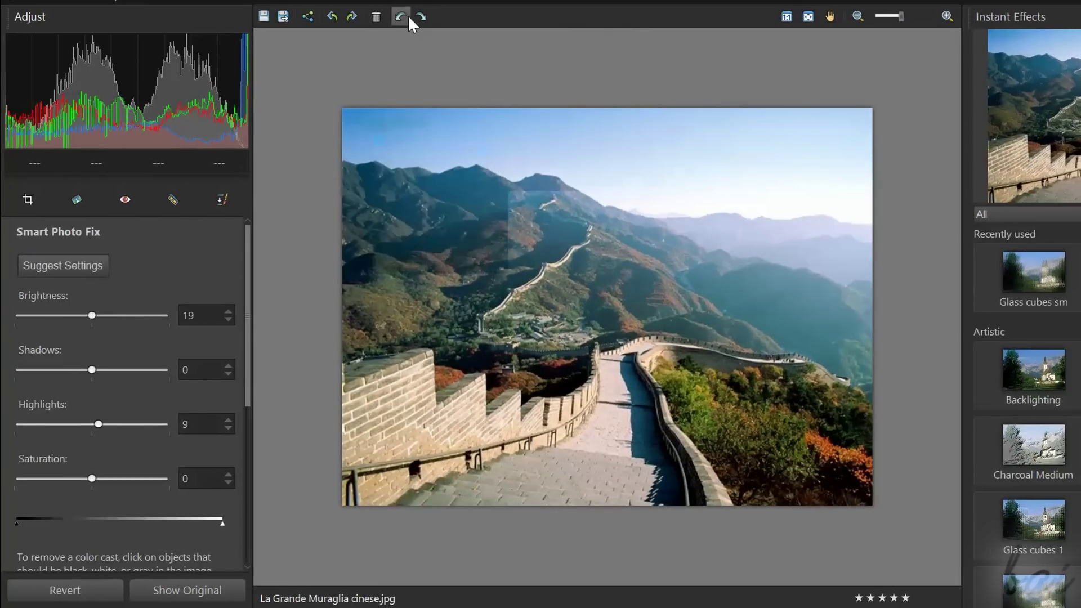
left_click(418, 19)
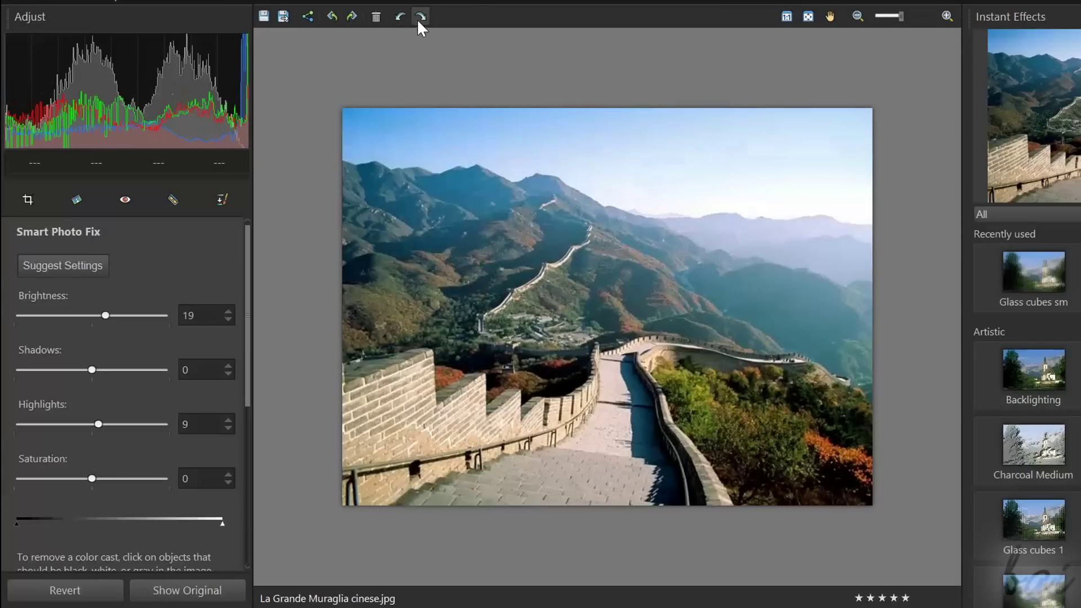
left_click(418, 19)
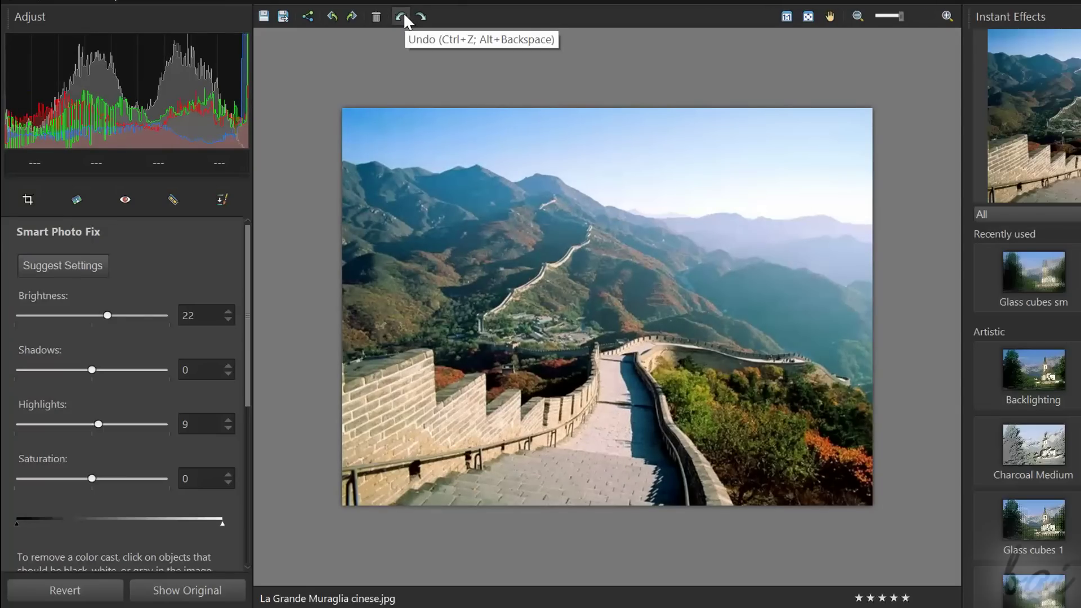
left_click(404, 12)
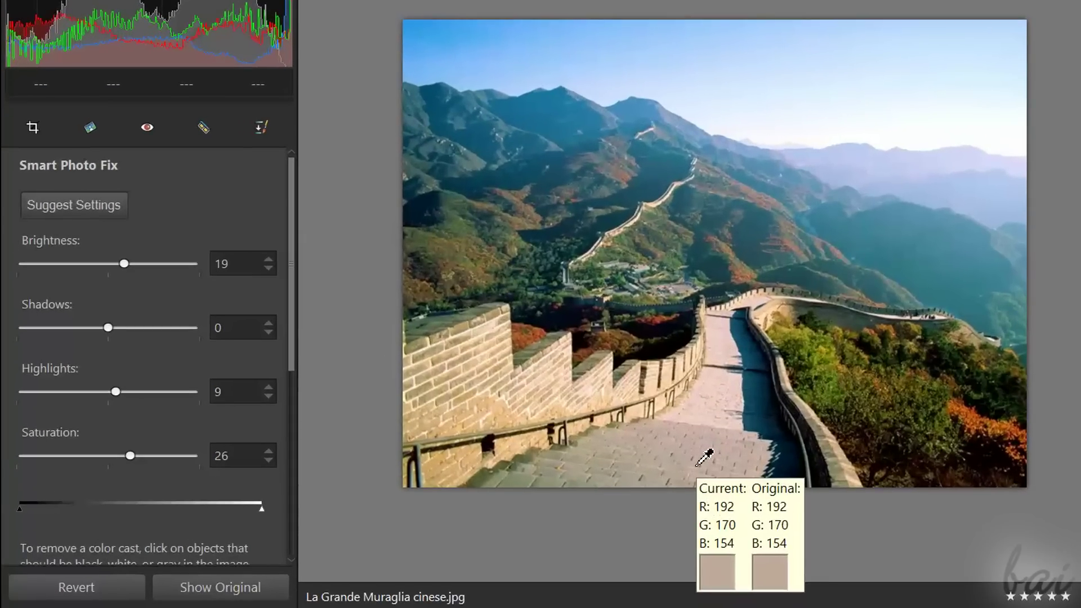
Compare with Show Original twice, then revert all adjustments and confirm with Sì
left_click(222, 591)
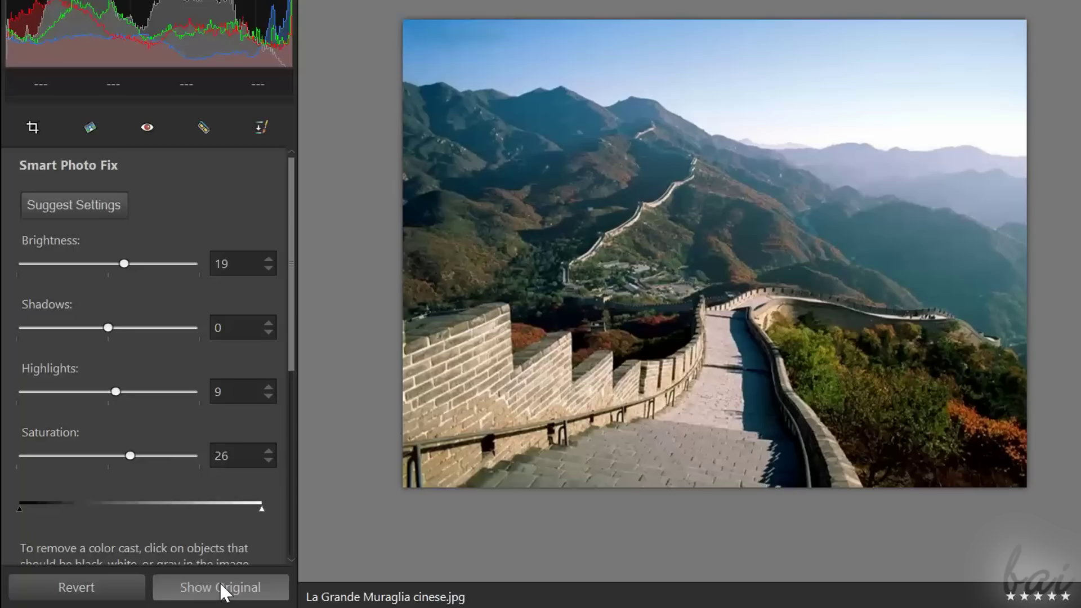
left_click(221, 591)
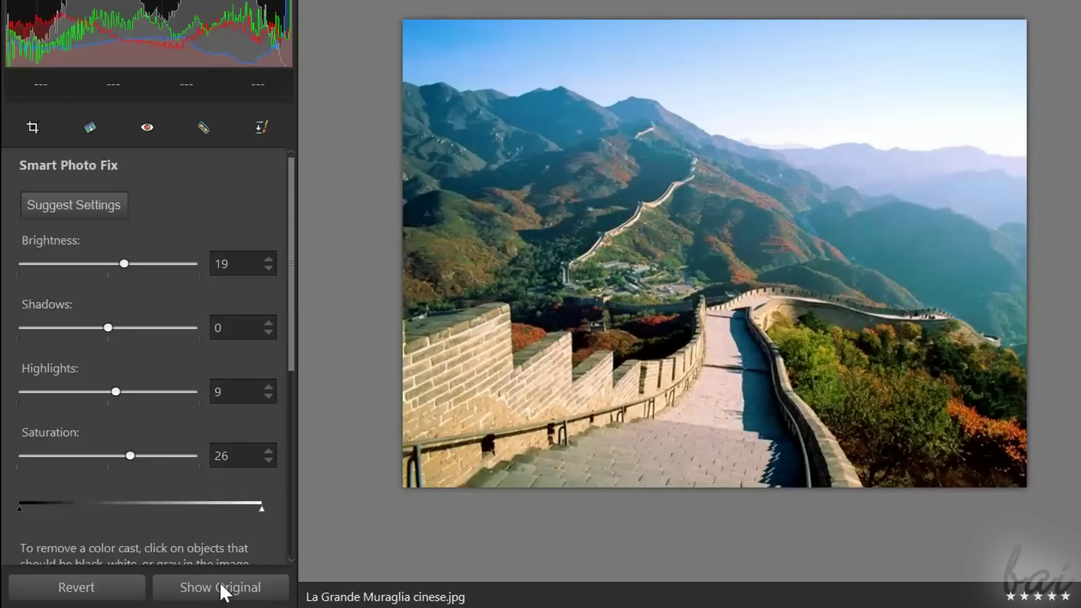
left_click(222, 590)
left_click(221, 591)
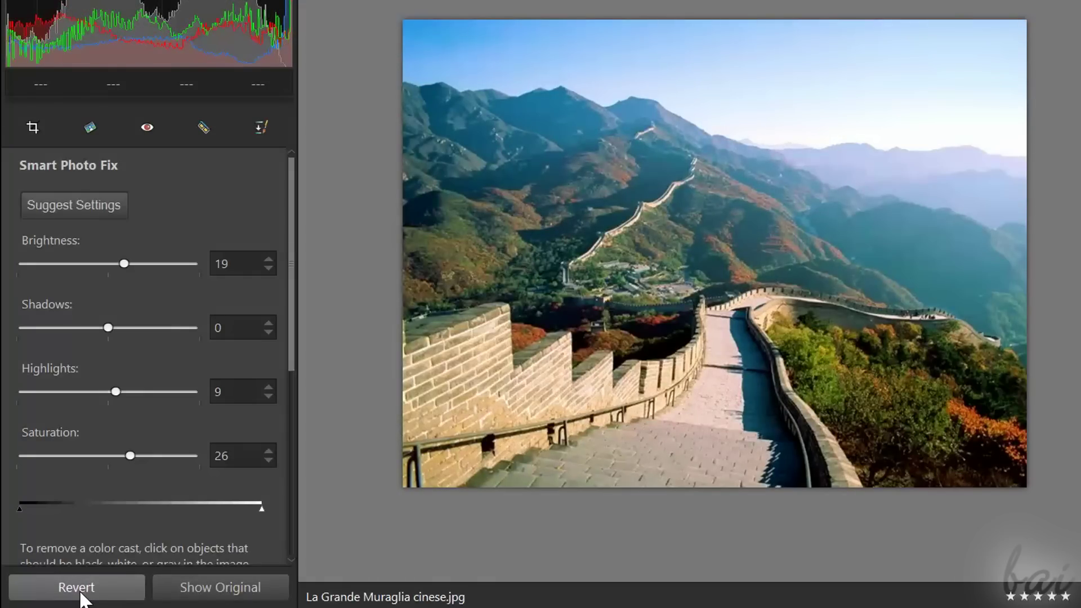
left_click(83, 592)
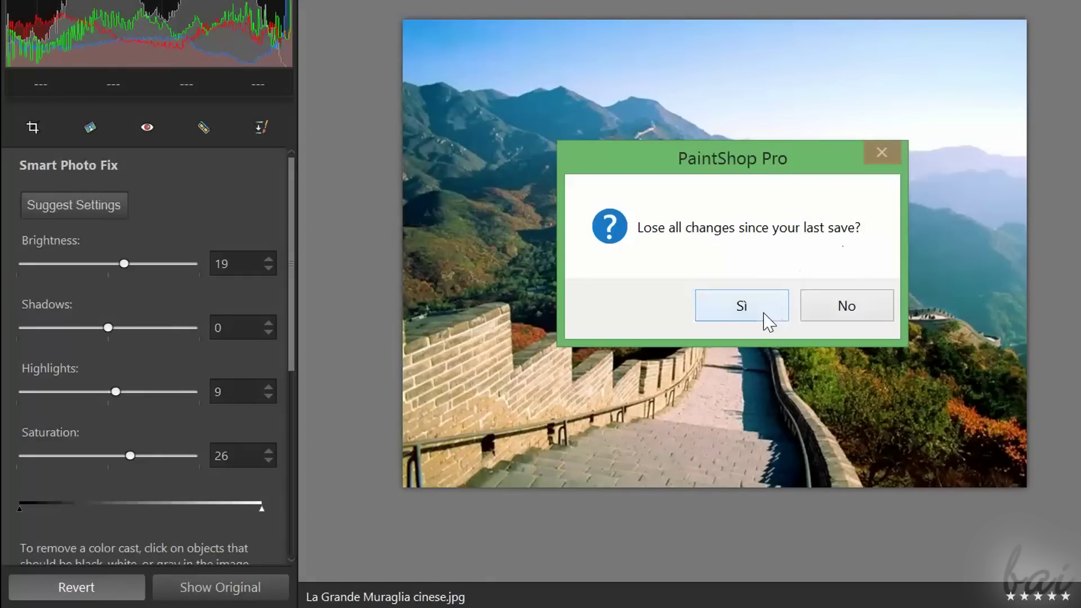
left_click(739, 308)
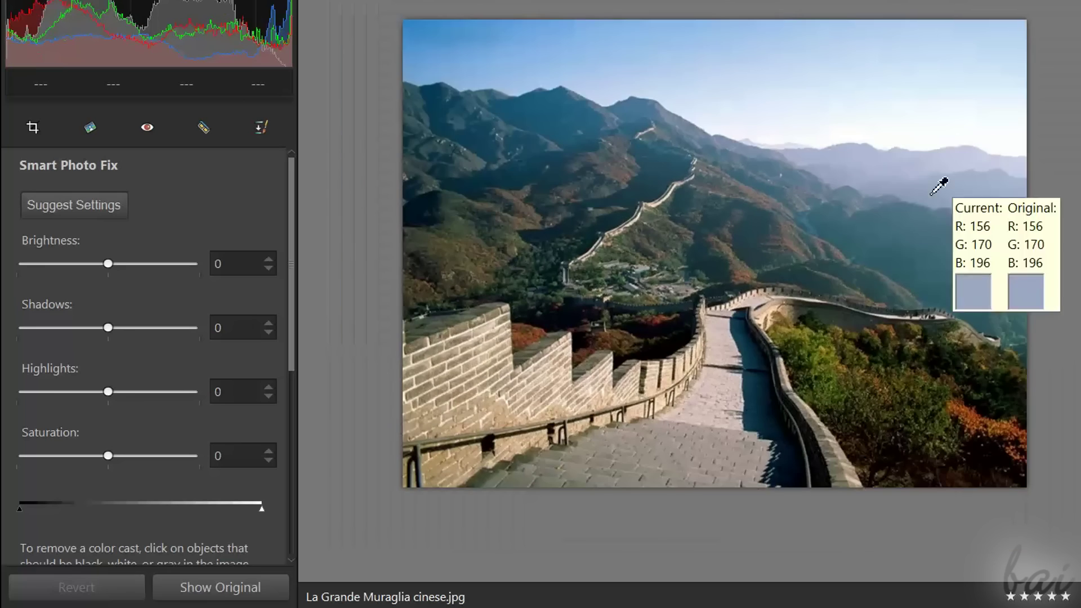
scroll(714, 212, "up", 2)
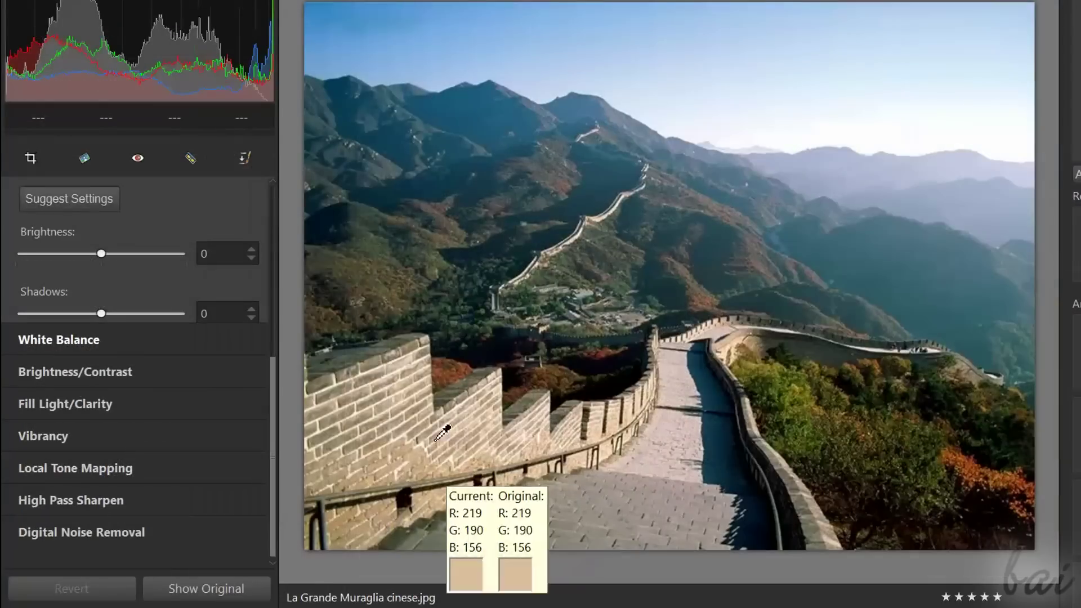
In Brightness/Contrast, lower vibrancy and raise fill light and clarity
left_click(80, 374)
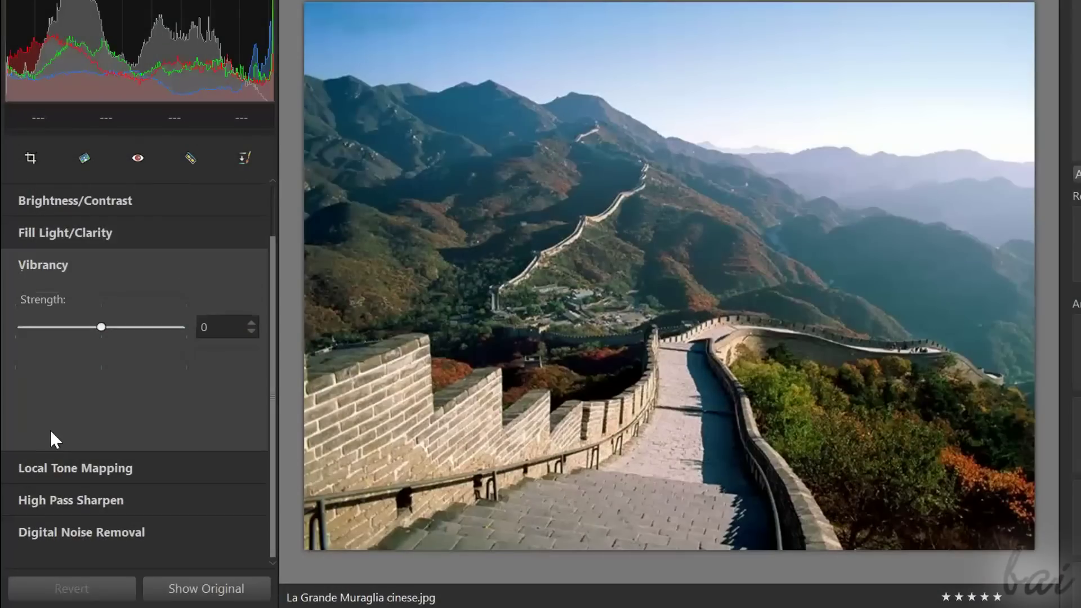
mouse_move(102, 328)
left_mouse_down()
mouse_move(135, 333)
mouse_move(61, 327)
left_mouse_up()
mouse_move(20, 295)
left_mouse_down()
mouse_move(115, 311)
mouse_move(69, 301)
left_mouse_up()
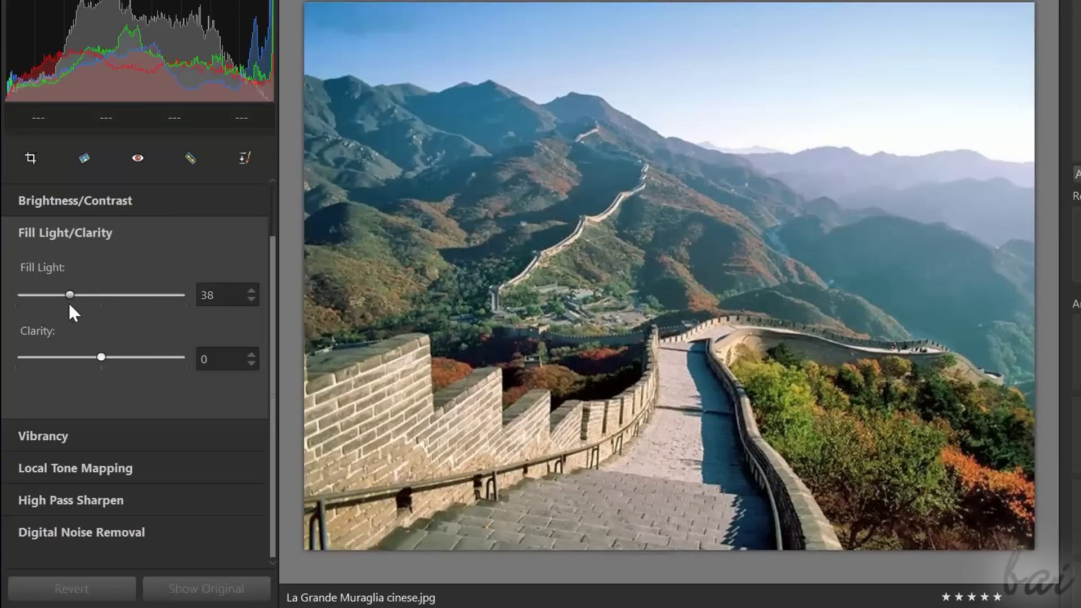
mouse_move(100, 360)
left_mouse_down()
mouse_move(186, 375)
mouse_move(153, 376)
left_mouse_up()
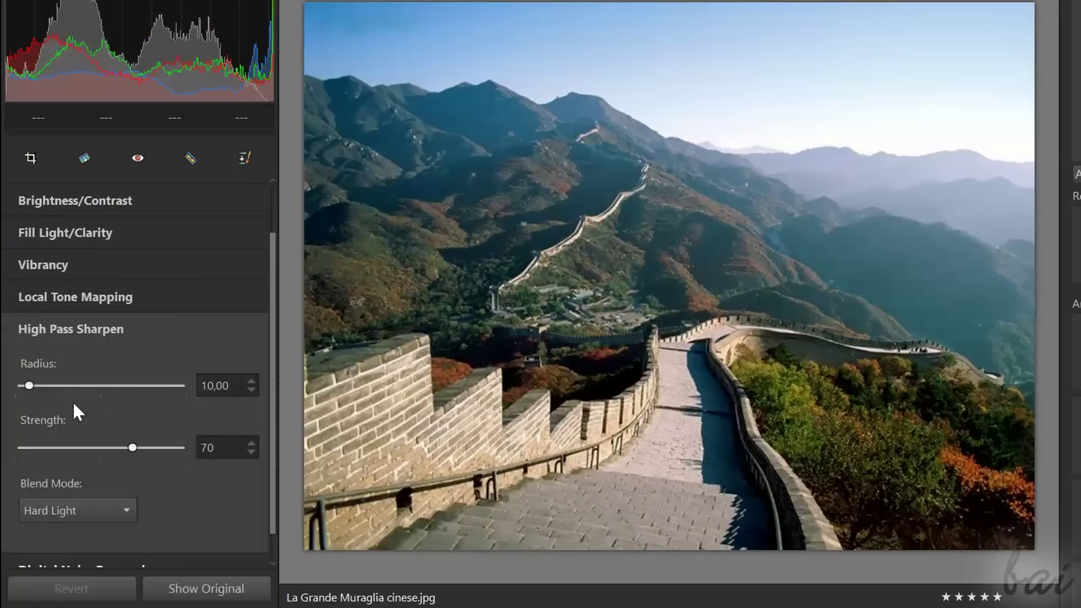
Max out sharpening radius, add noise-removal sharpening, and raise Local Tone Mapping strength toward 40
left_click(41, 387)
left_click_drag(33, 386, 187, 379)
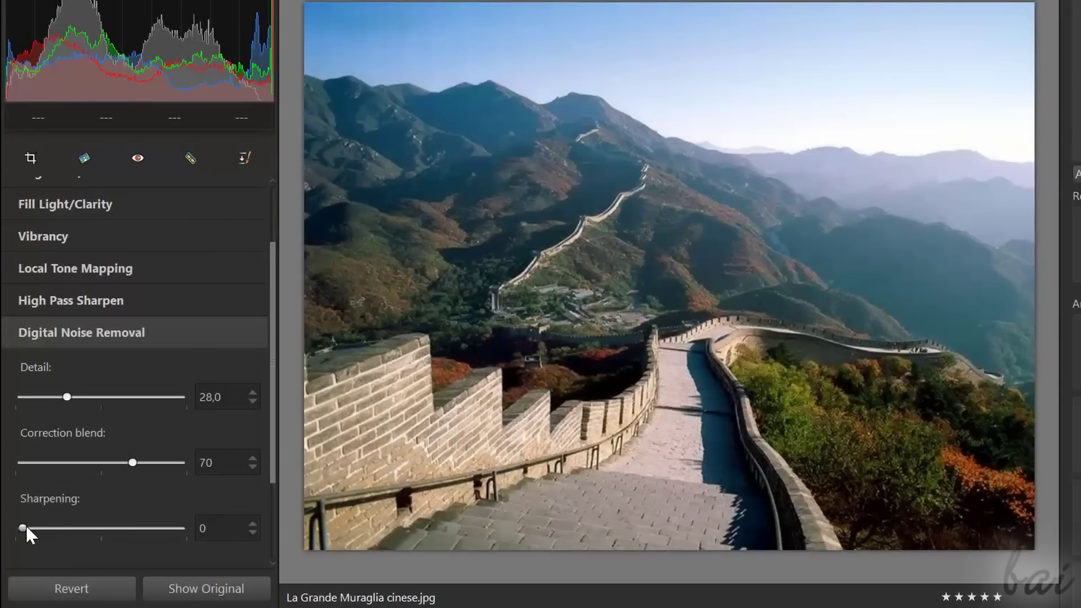
left_click_drag(27, 525, 119, 532)
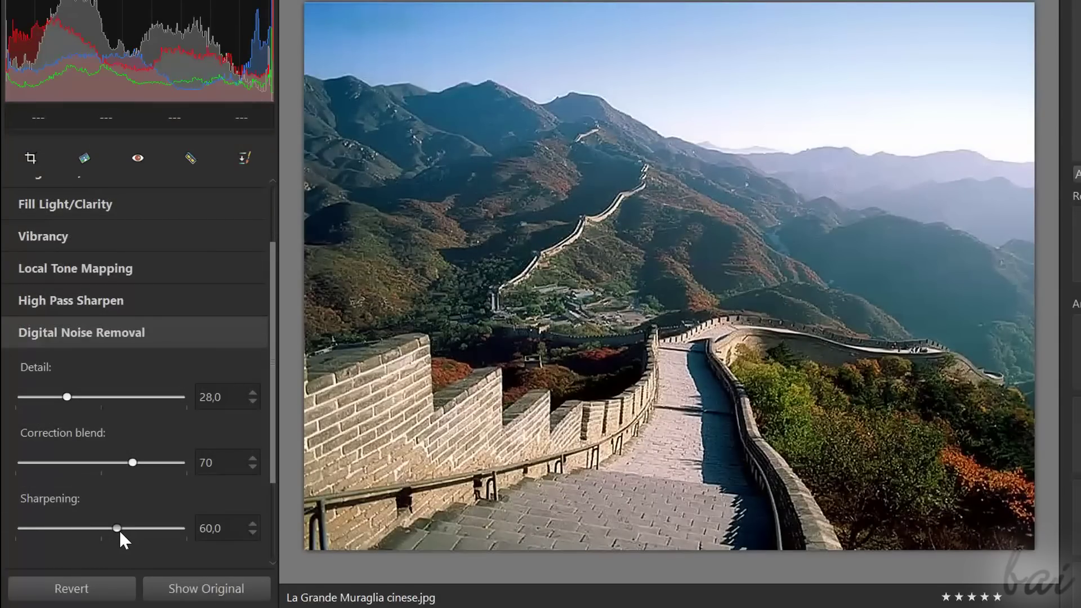
left_click(82, 358)
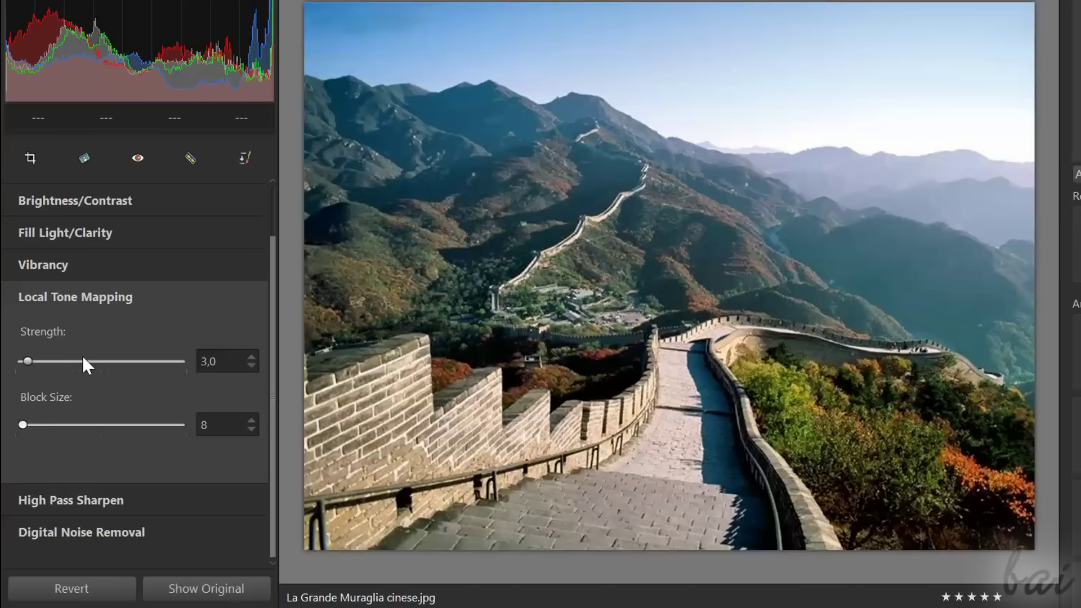
mouse_move(28, 365)
left_mouse_down()
mouse_move(104, 363)
mouse_move(23, 362)
left_mouse_up()
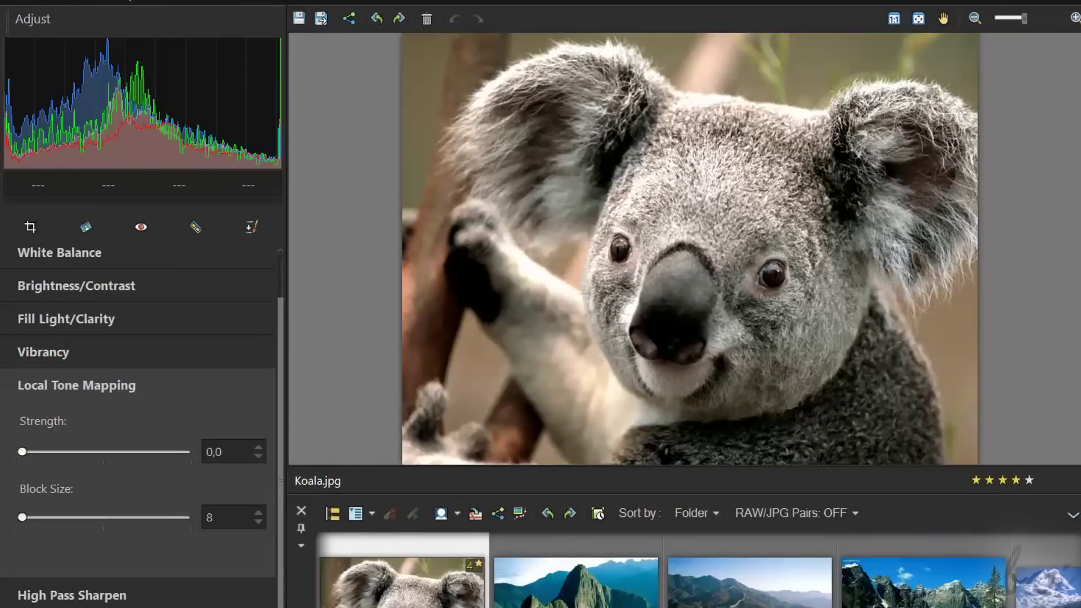
Browse the filmstrip: Machu Picchu, mountain lake, lightning sunset, green landscape and Luna photos
left_click(592, 561)
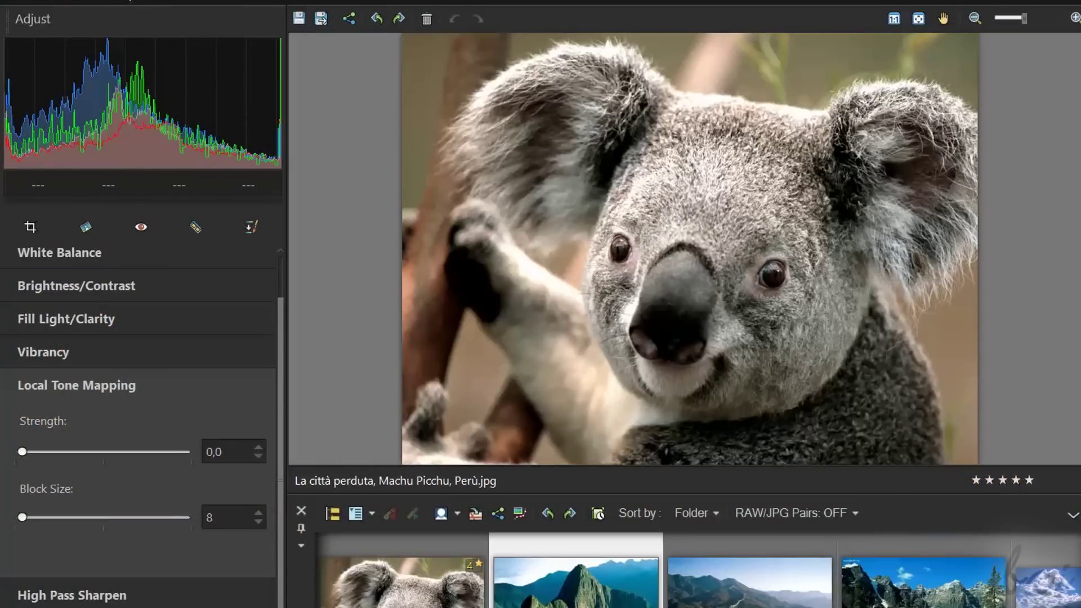
left_click(887, 549)
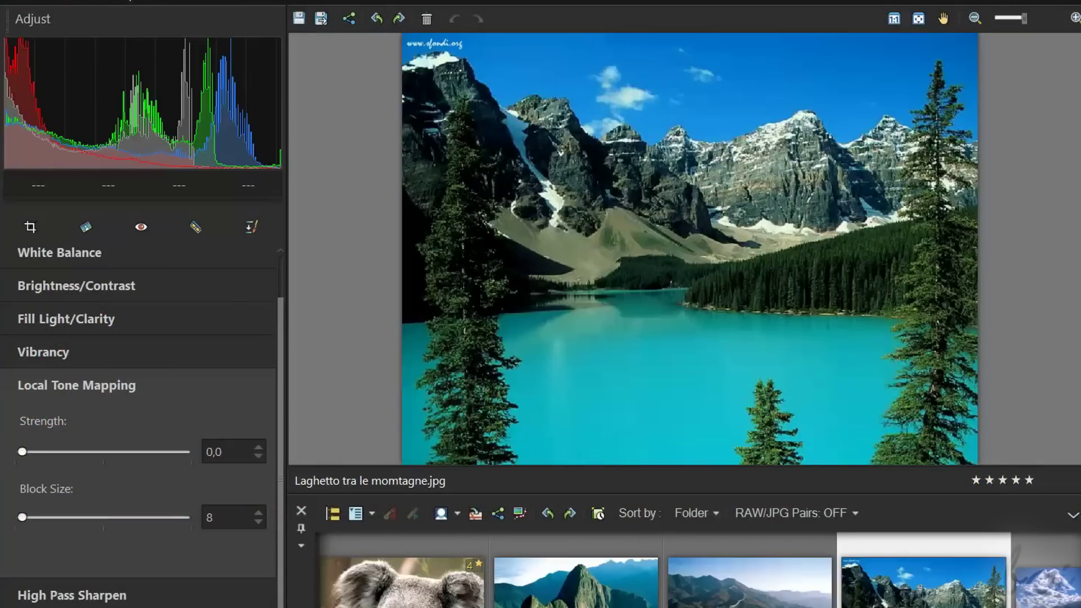
scroll(842, 583, "down", 4)
left_click(842, 599)
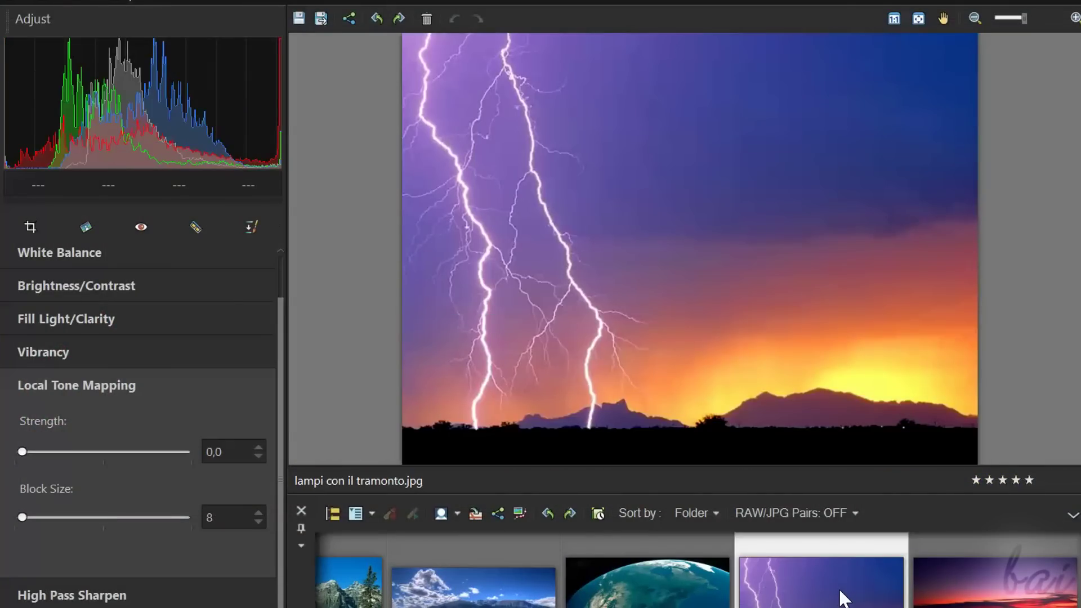
scroll(698, 575, "down", 4)
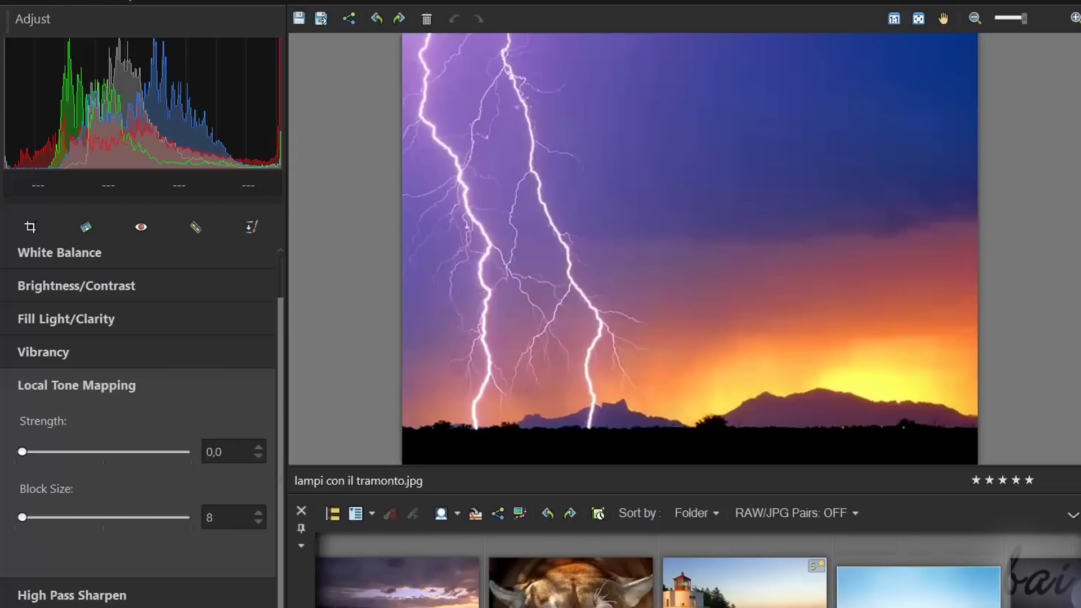
left_click(809, 579)
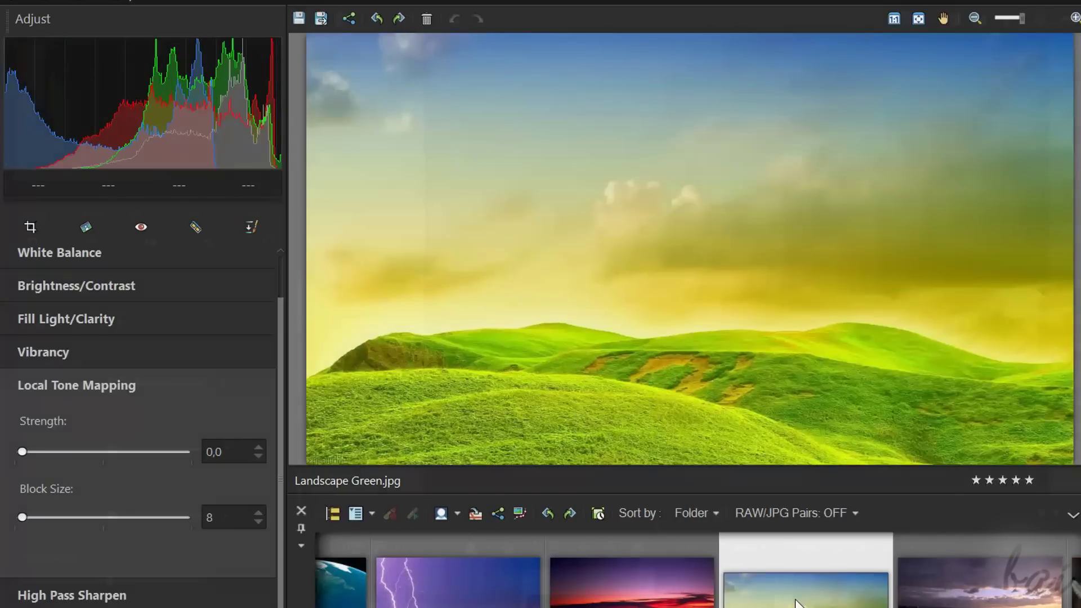
left_click(583, 575)
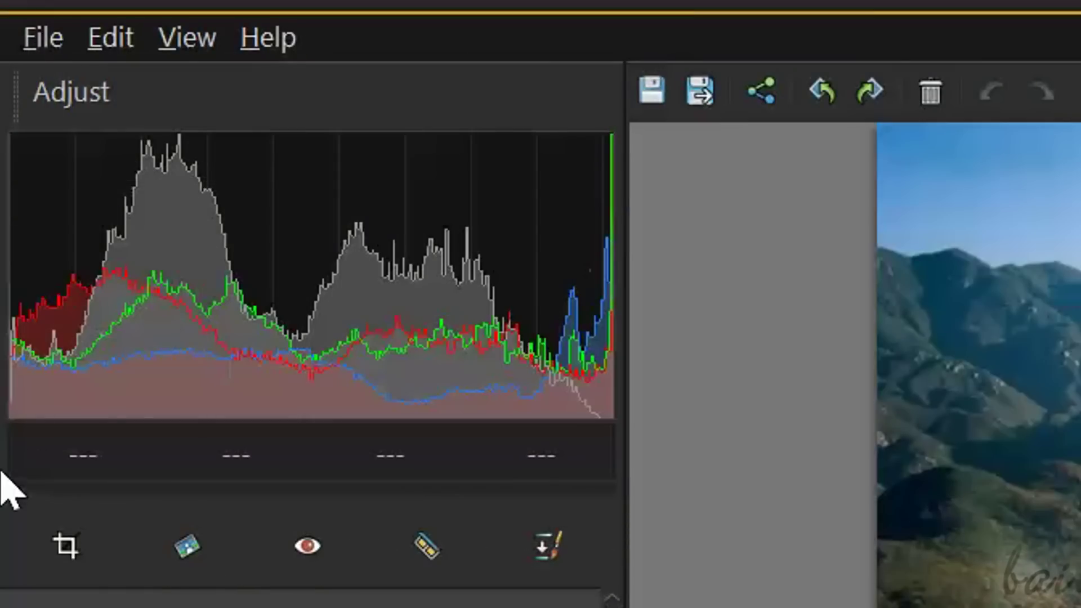
Open the Straighten tool, tilt the guide line to level the horizon, and apply
left_click(193, 558)
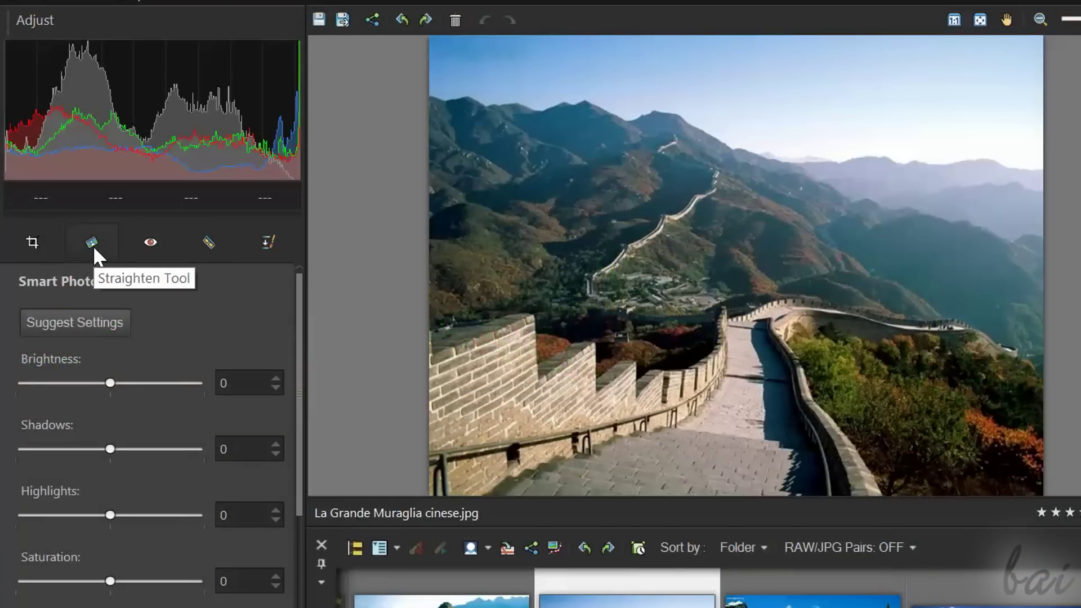
left_click(93, 243)
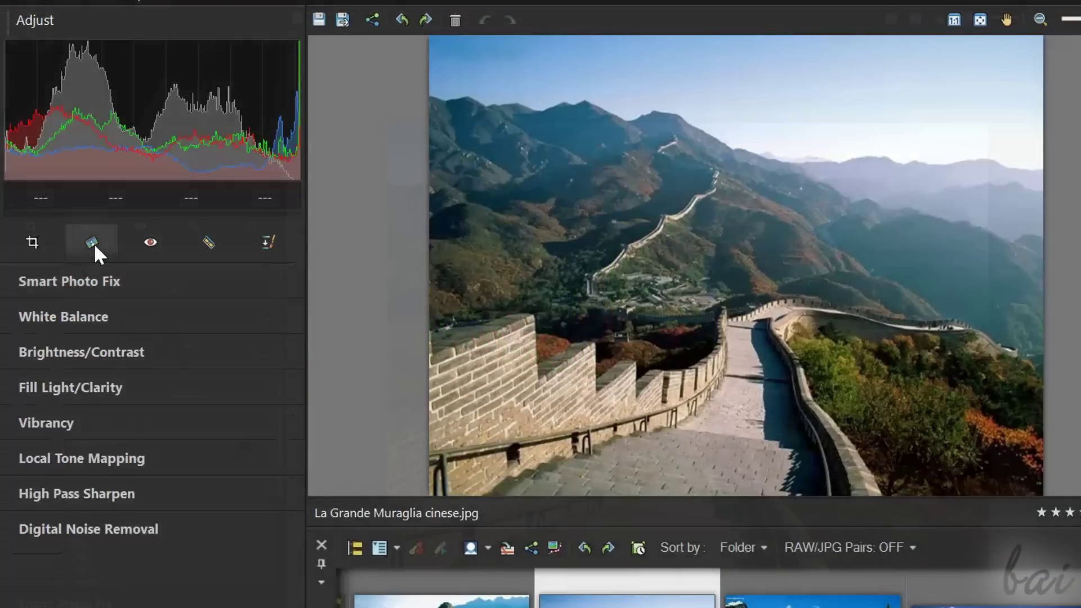
left_click(94, 242)
left_click_drag(894, 348, 894, 353)
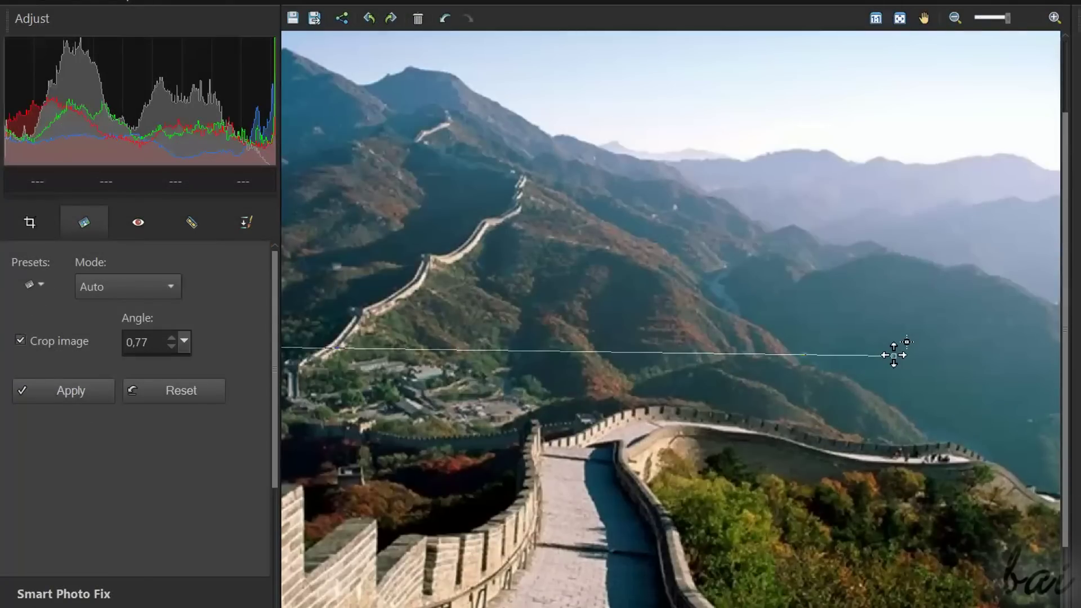
left_click(69, 397)
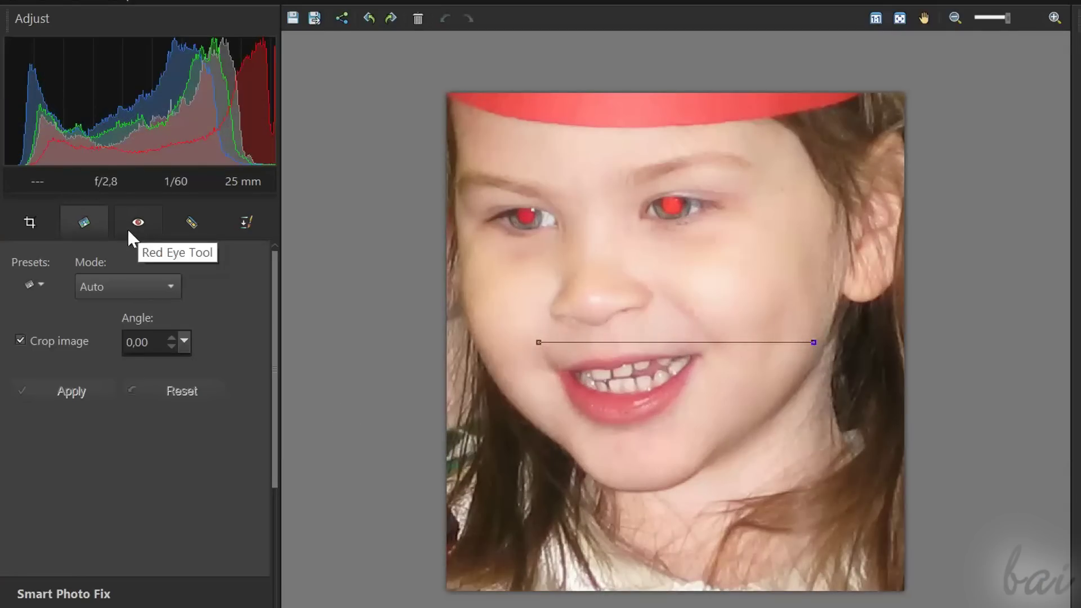
Use the Red Eye tool with Size of Red-Eye set to 25
left_click(129, 227)
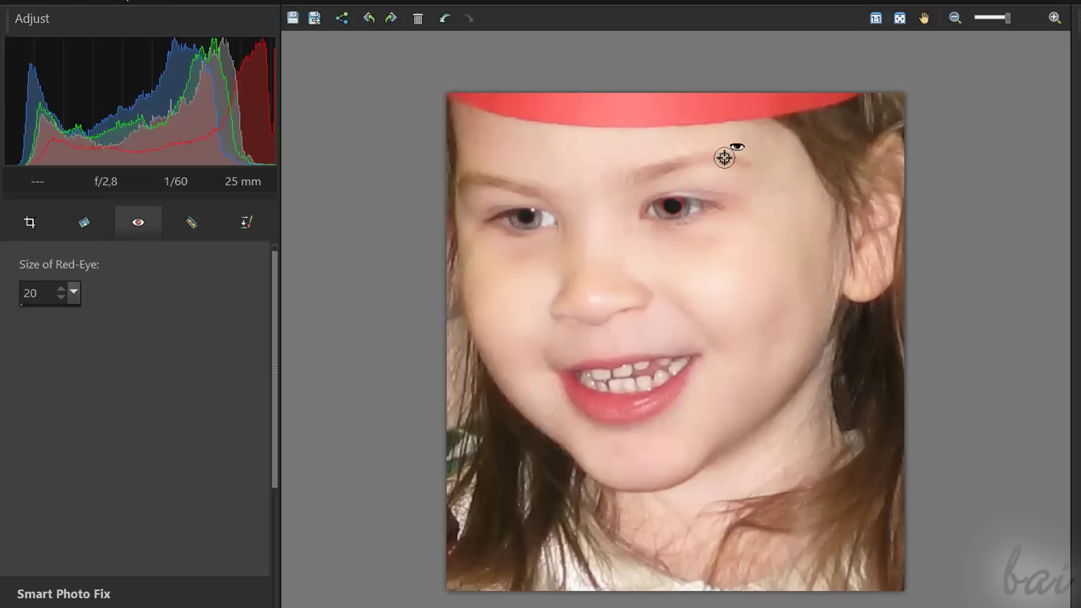
left_click(62, 289)
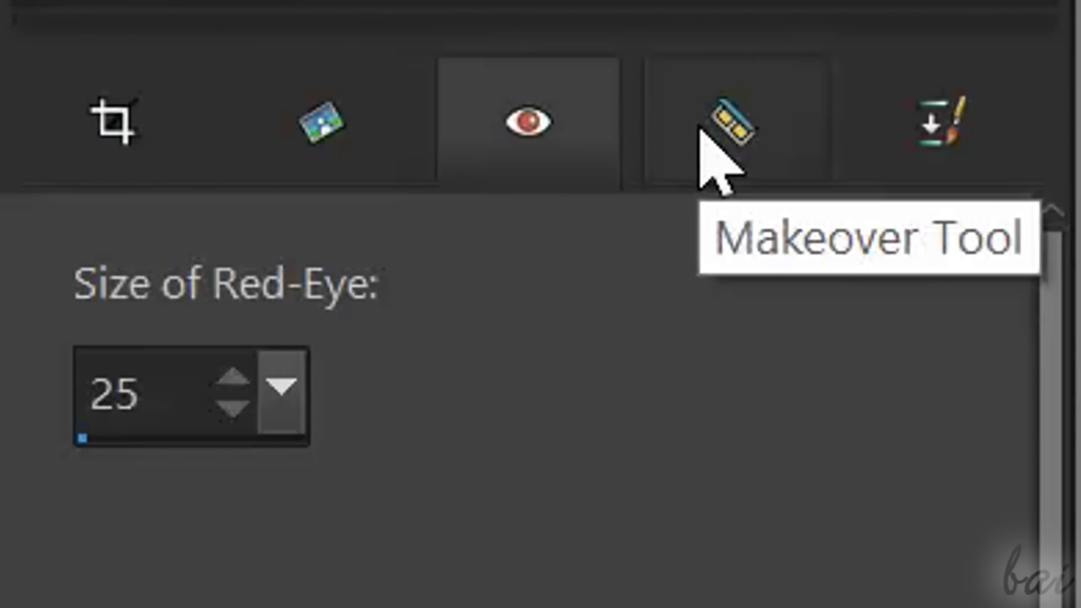
Open the Makeover Tool and try the Blemish Fixer, Toothbrush and Eye Drop brushes
left_click(704, 136)
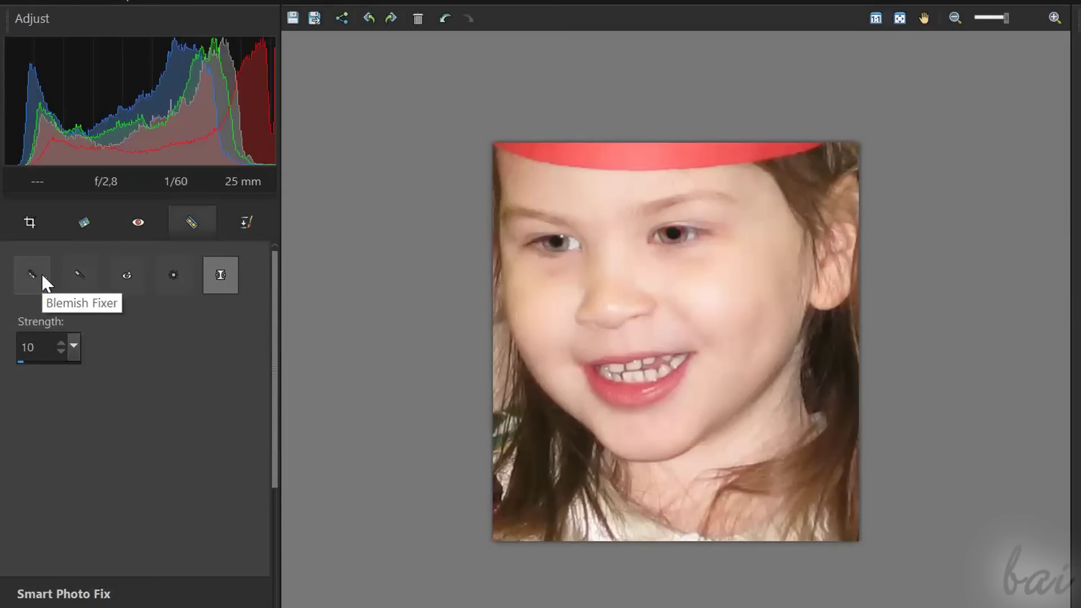
left_click(43, 279)
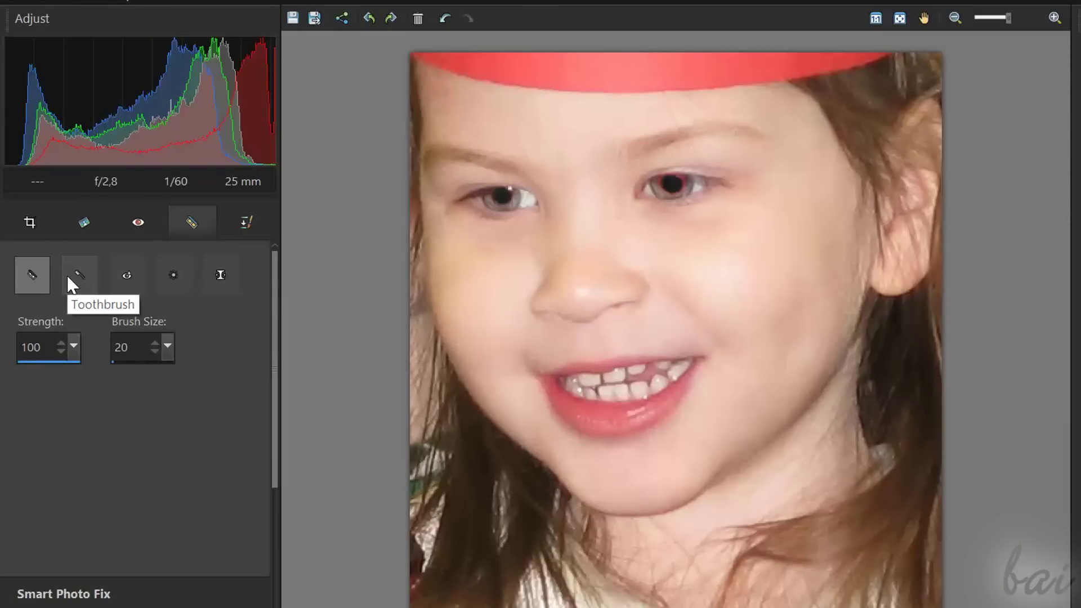
left_click(78, 275)
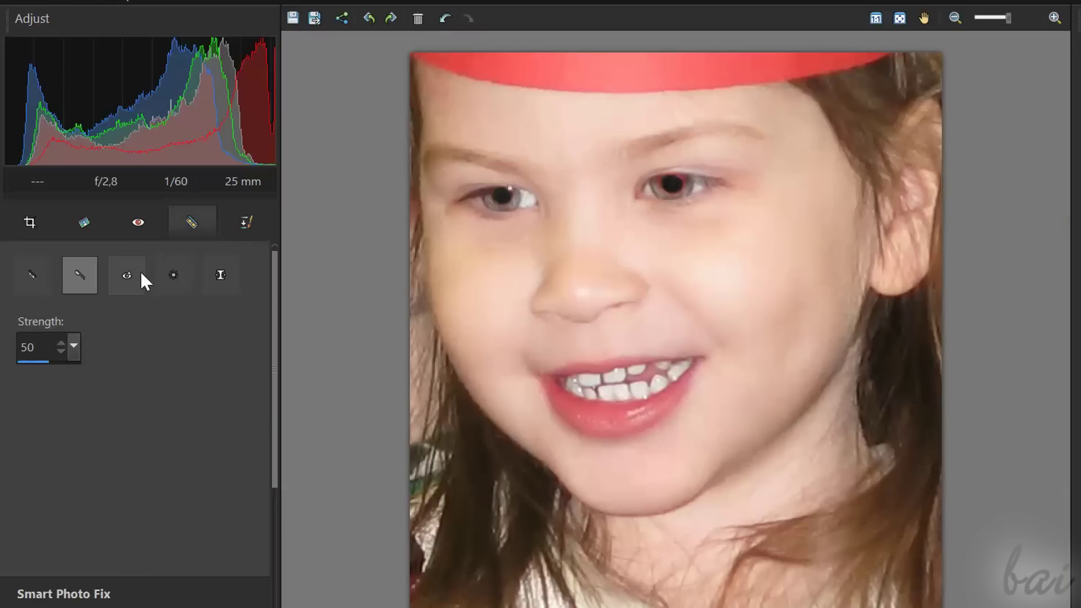
left_click(136, 274)
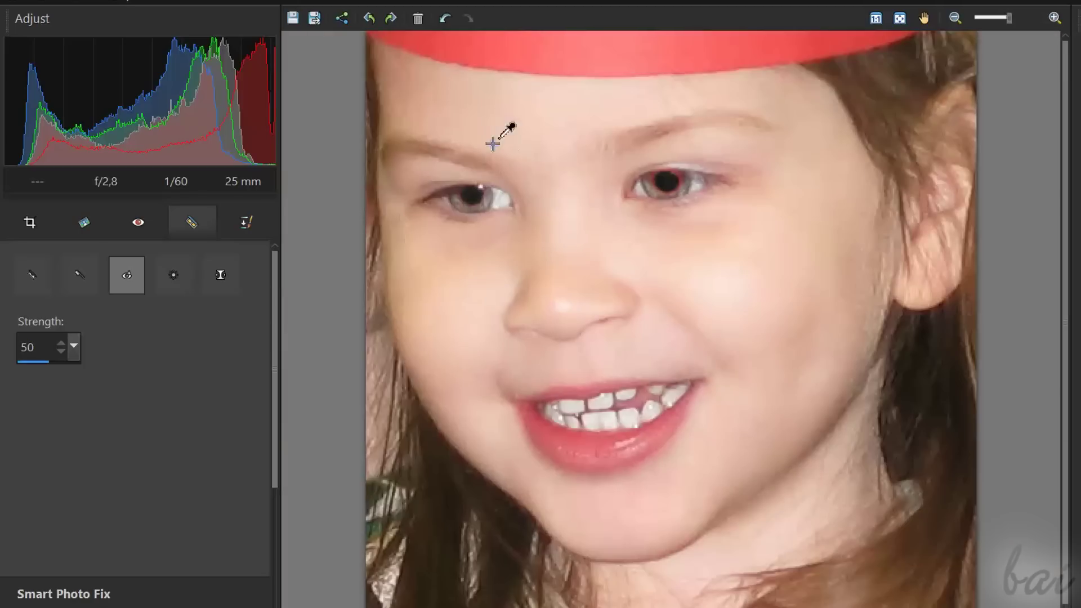
Paint a suntan on the cheeks and forehead, then slim the face twice with Thinify
left_click(174, 275)
mouse_move(800, 329)
left_mouse_down()
mouse_move(501, 357)
mouse_move(411, 60)
mouse_move(816, 138)
mouse_move(442, 145)
mouse_move(672, 283)
left_mouse_up()
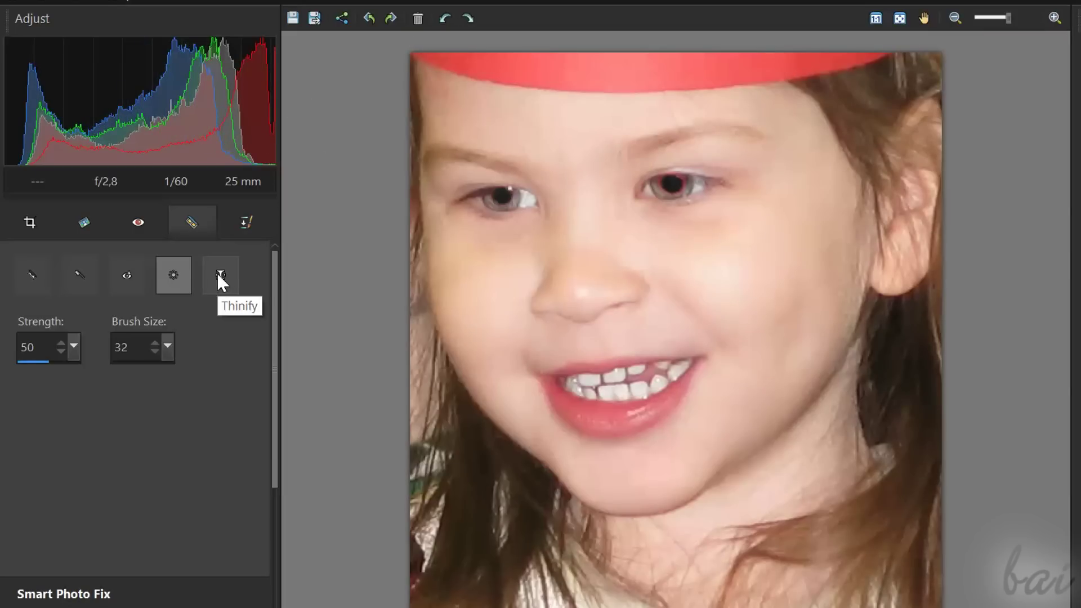
left_click(217, 274)
left_click(598, 244)
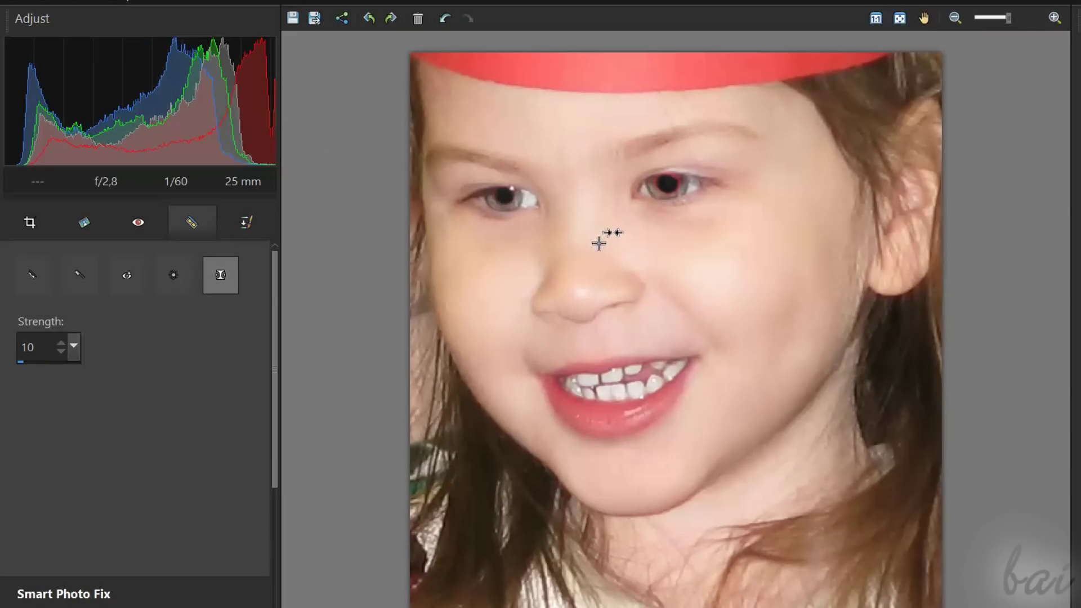
left_click(590, 239)
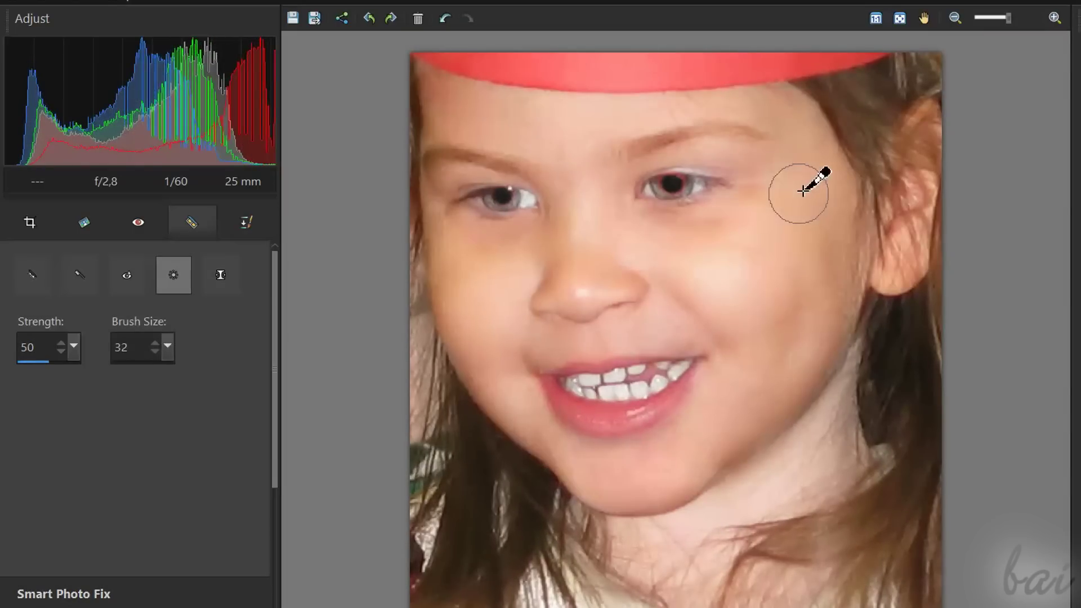
Undo the last three retouching steps
left_click(442, 26)
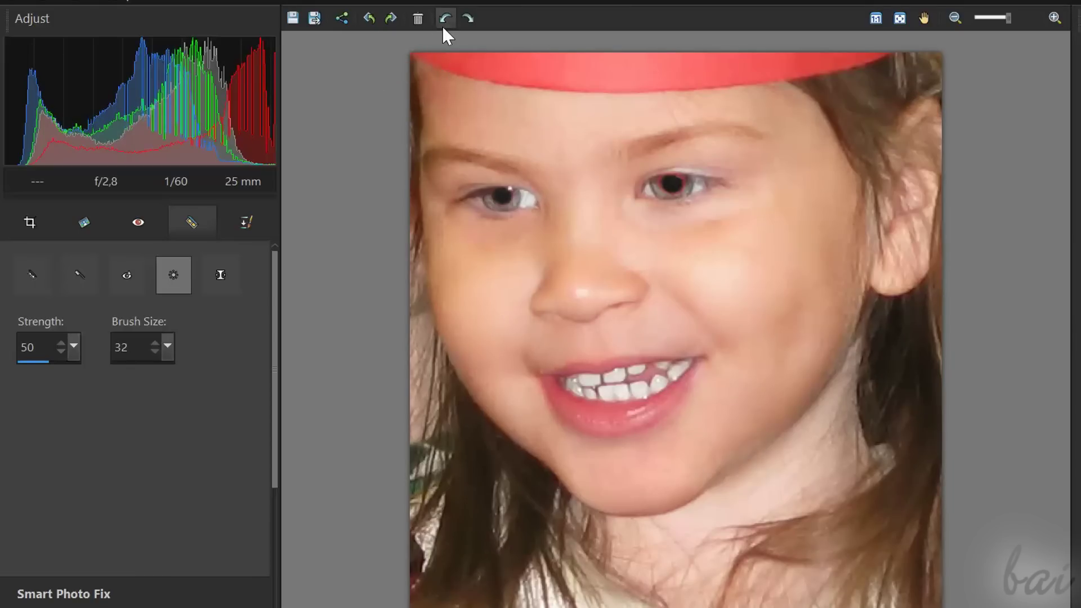
left_click(442, 26)
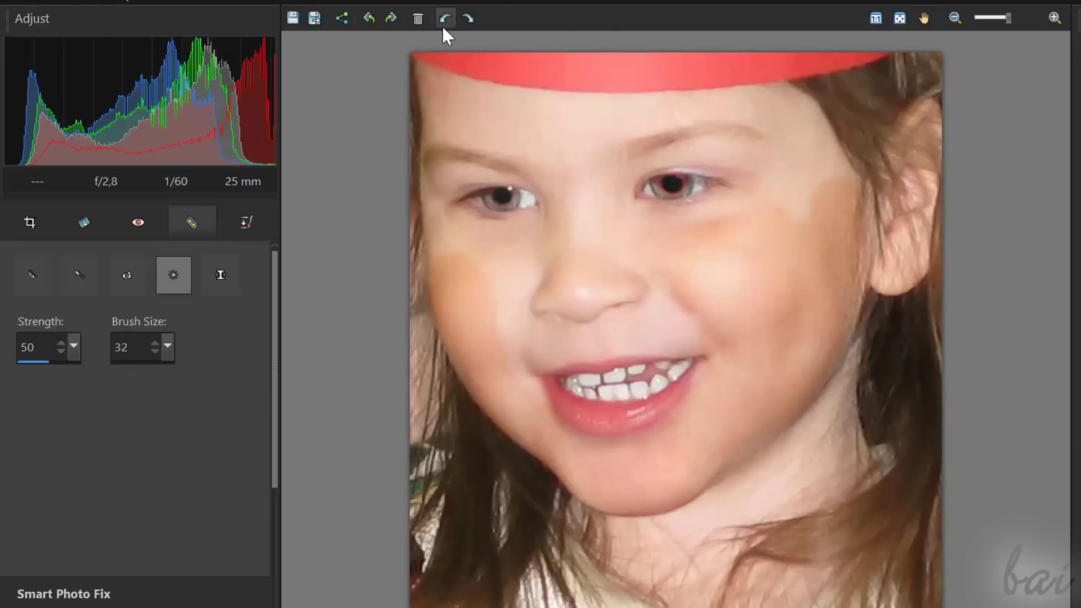
left_click(441, 27)
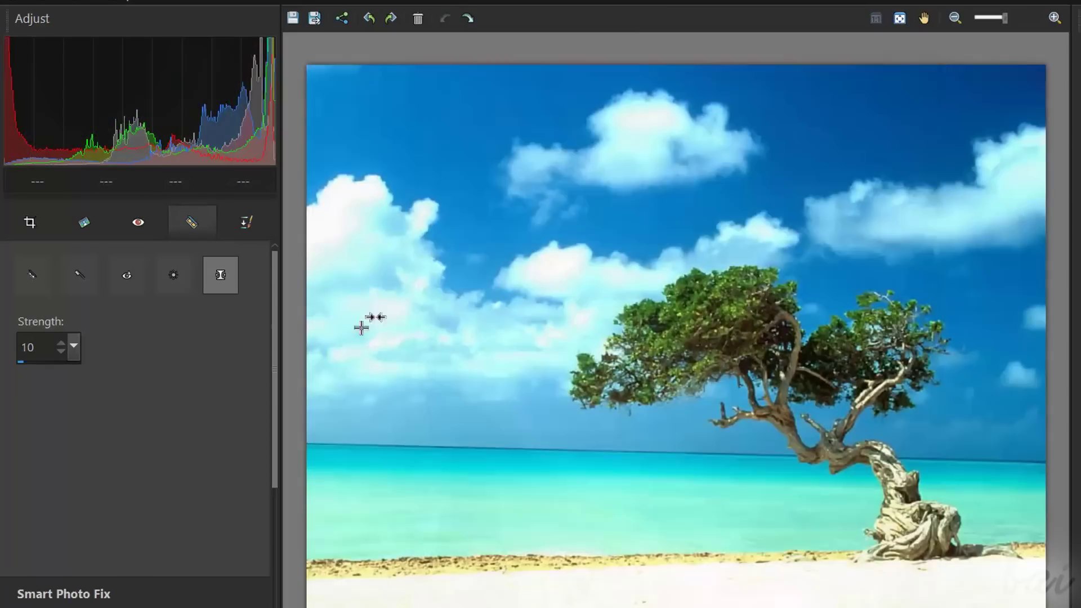
Pick the Clone Brush and increase its size to 42
left_click(245, 224)
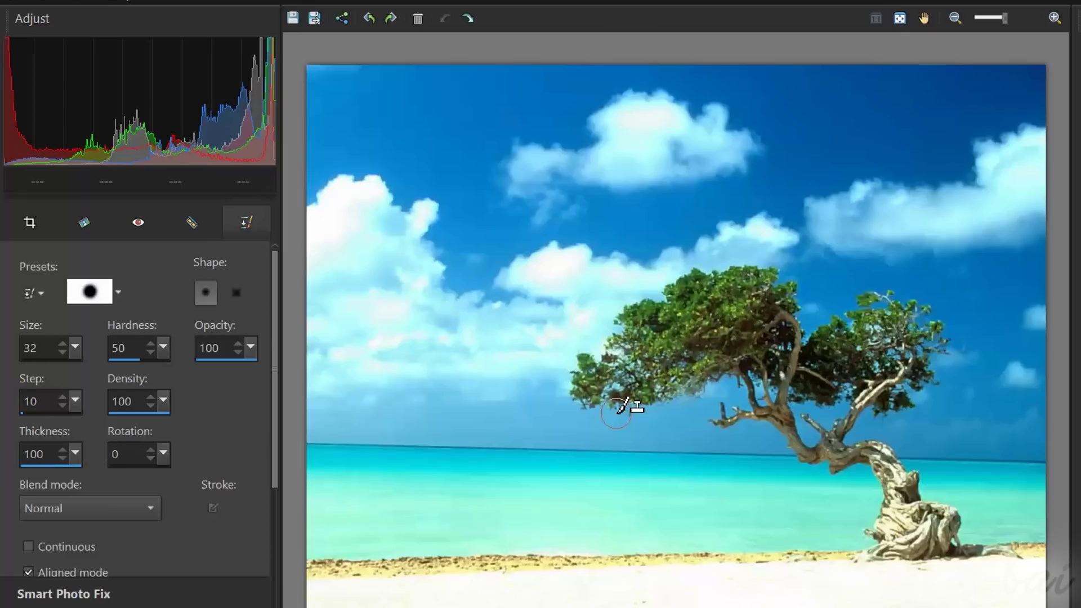
left_click(64, 341)
left_click(64, 340)
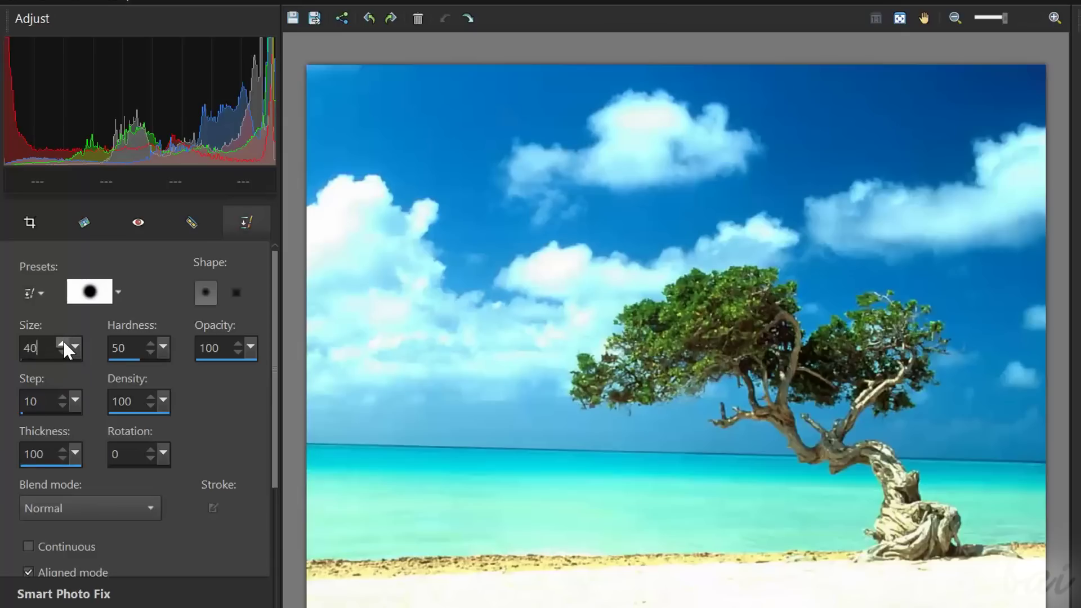
left_click(64, 341)
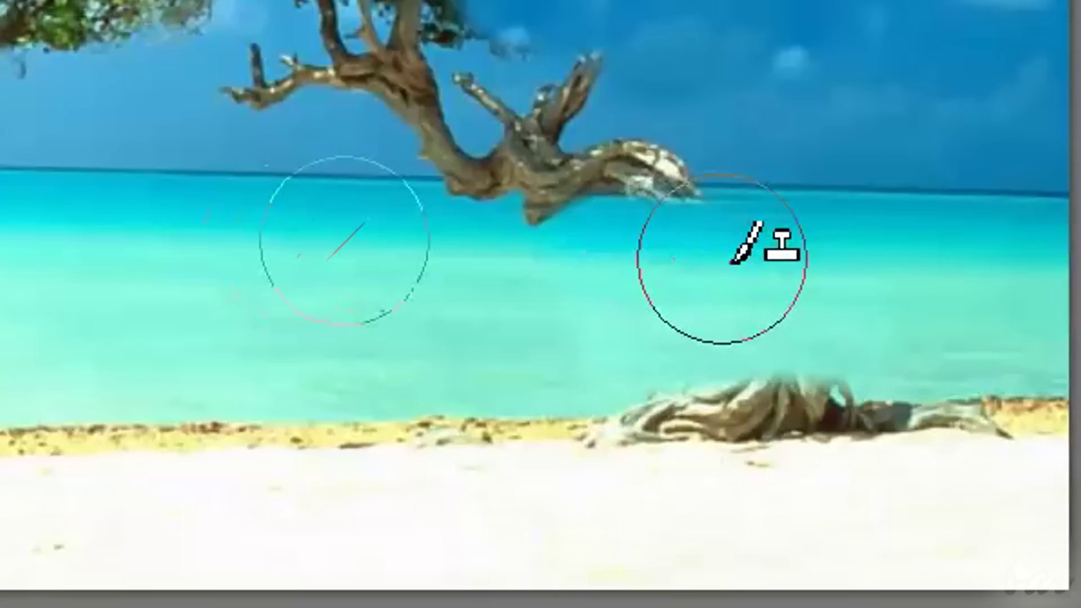
Sample sand beside the driftwood stump and clone sand and water over the whole stump
left_click(437, 433, "alt")
mouse_move(463, 426)
left_mouse_down()
mouse_move(804, 410)
mouse_move(806, 425)
left_mouse_up()
left_click(505, 423, "alt")
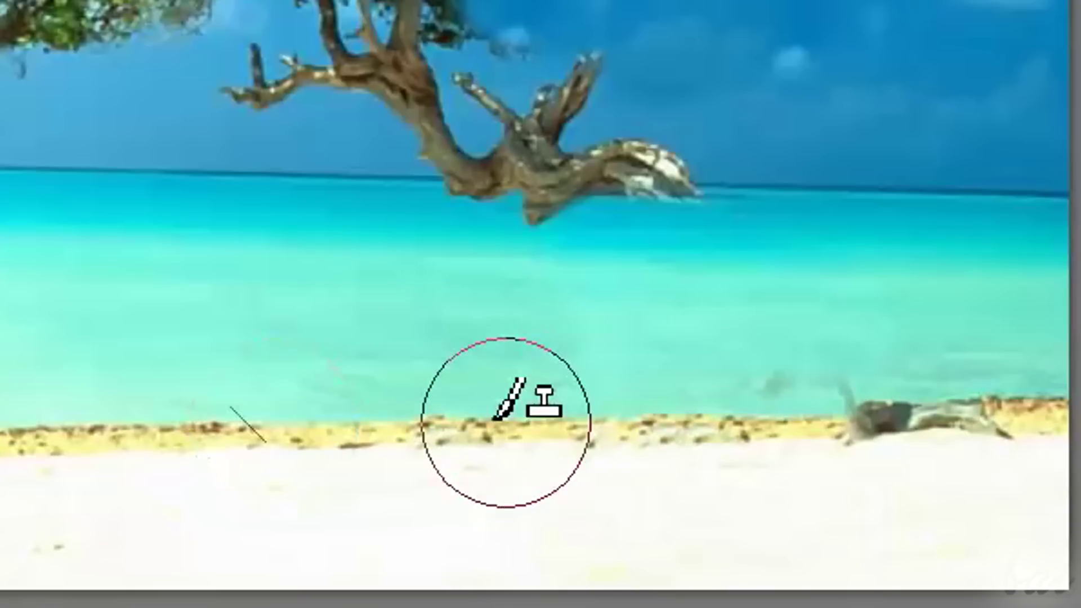
left_click(708, 433)
left_click_drag(708, 433, 861, 411)
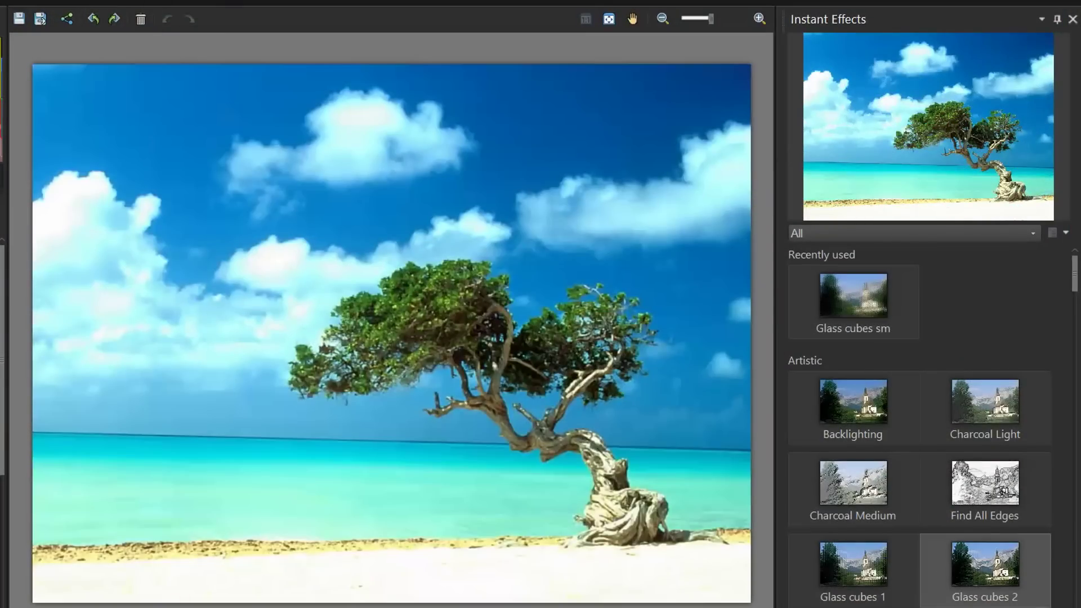
scroll(960, 577, "down", 4)
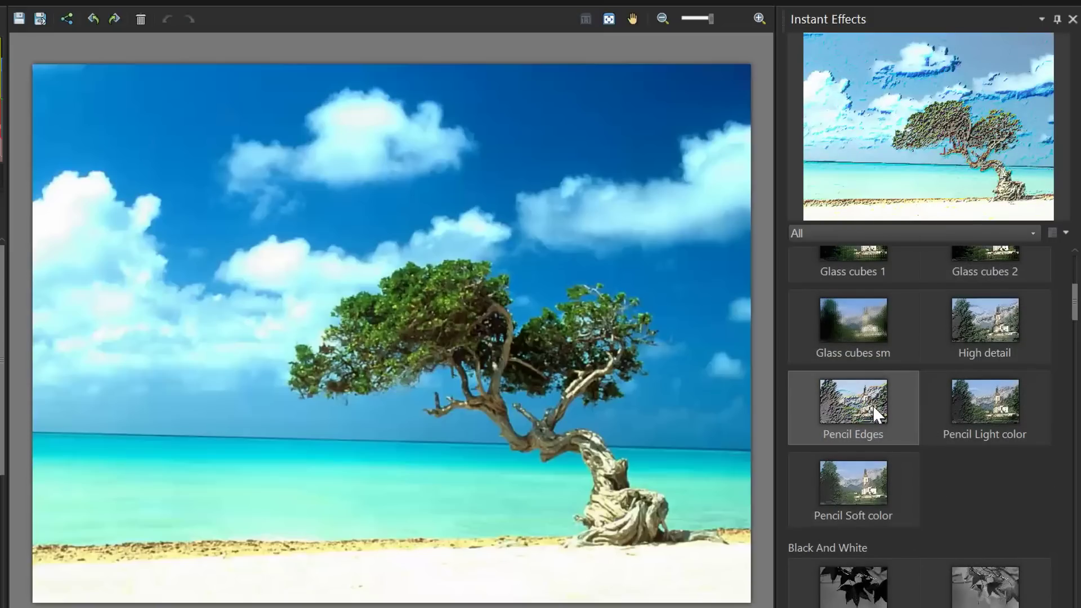
left_click(873, 406)
scroll(790, 578, "up", 3)
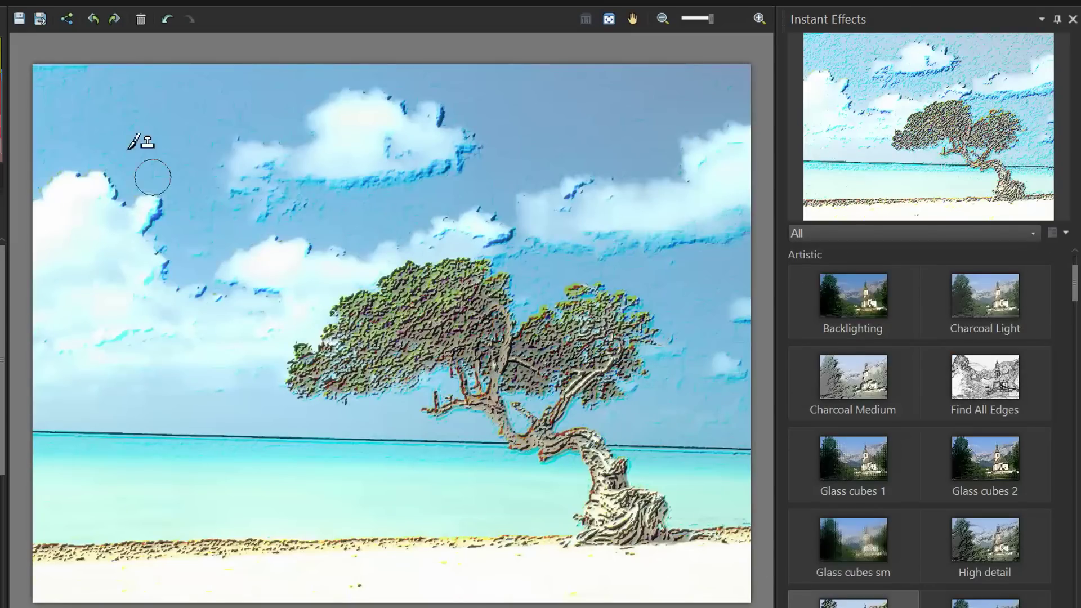
left_click(166, 19)
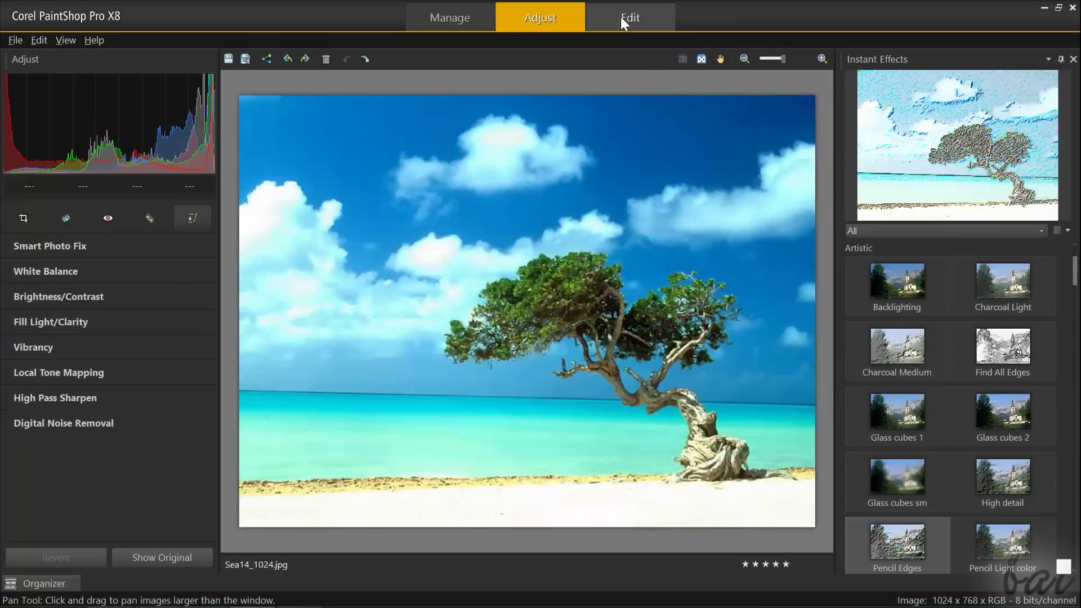
Switch to the Edit workspace and browse the pick, selection, straighten, red eye and brush flyouts
left_click(621, 16)
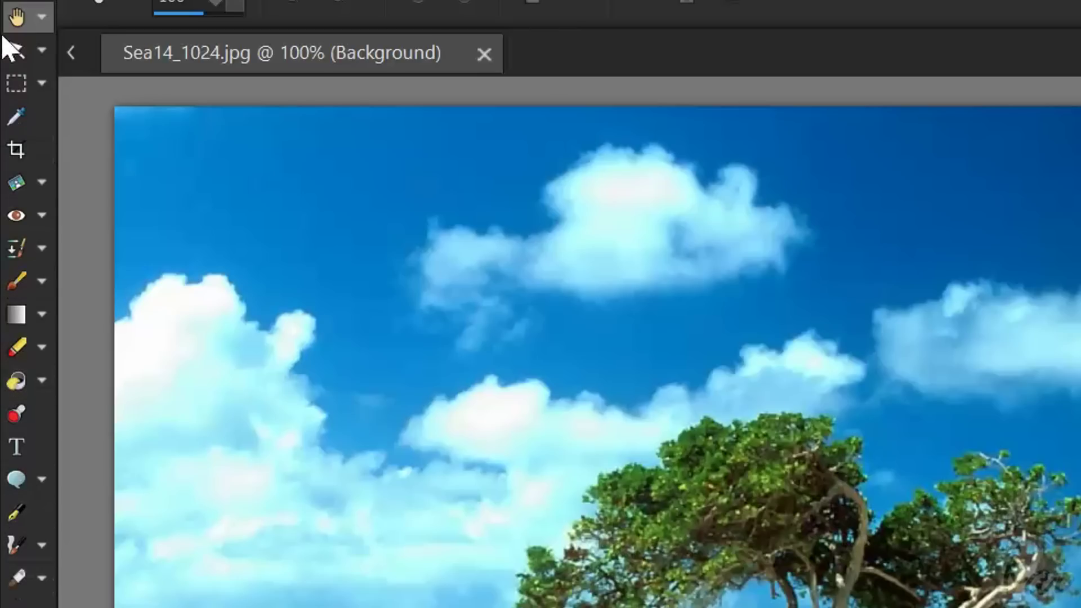
left_click(38, 50)
left_click(41, 83)
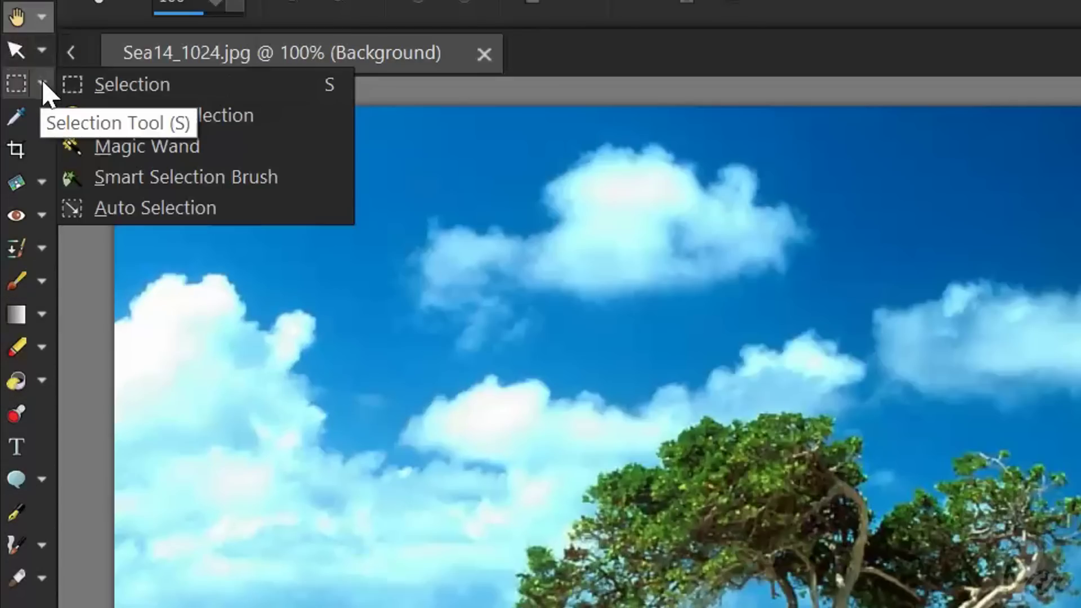
left_click(35, 185)
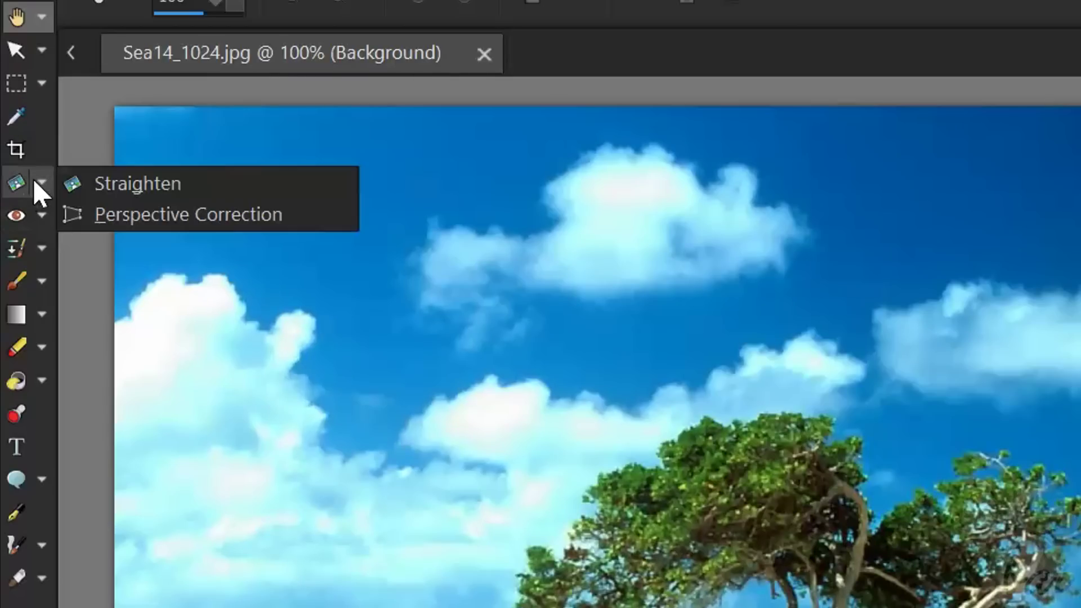
left_click(44, 218)
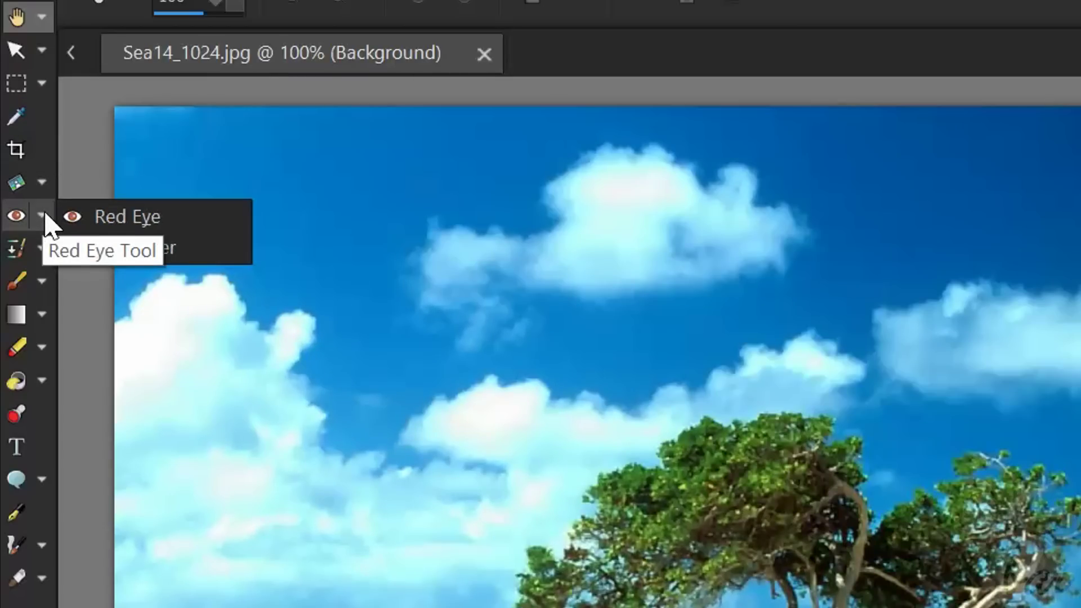
left_click(38, 281)
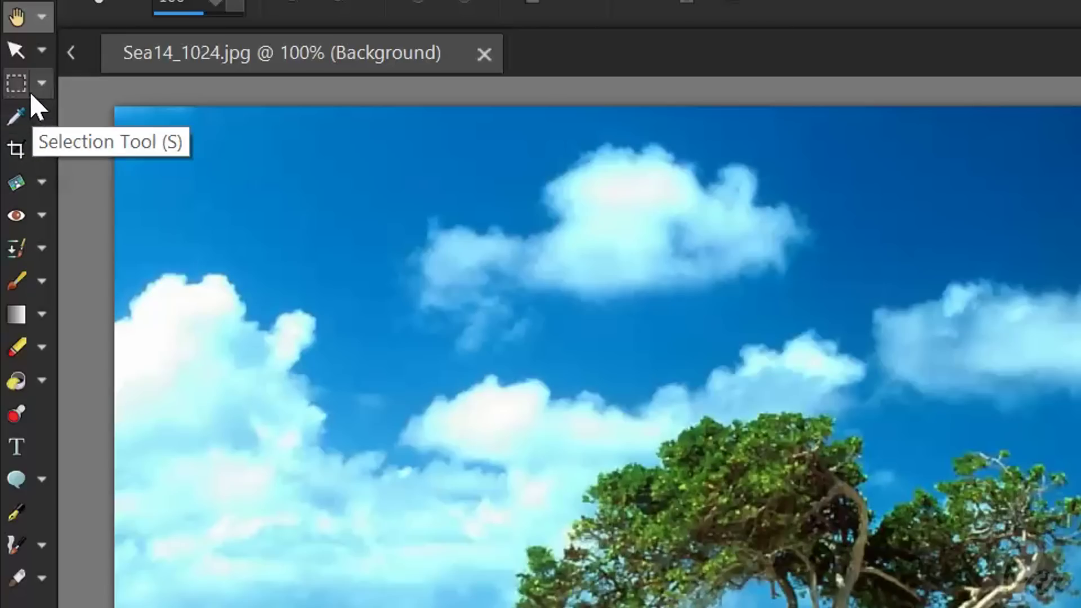
Draw a Freehand Selection around the upper cloud
left_click(14, 93)
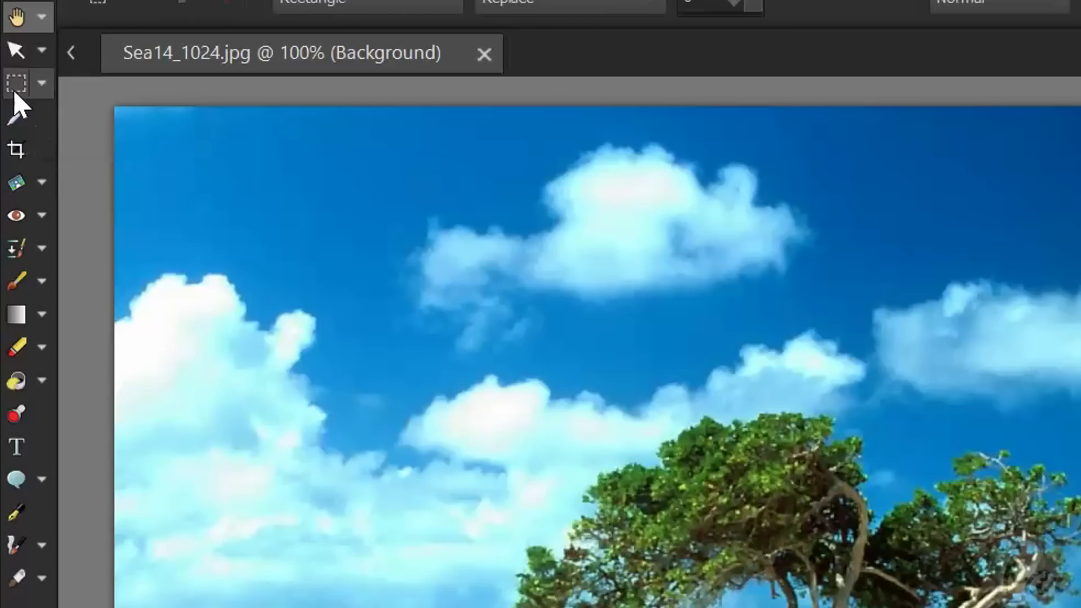
left_click(44, 83)
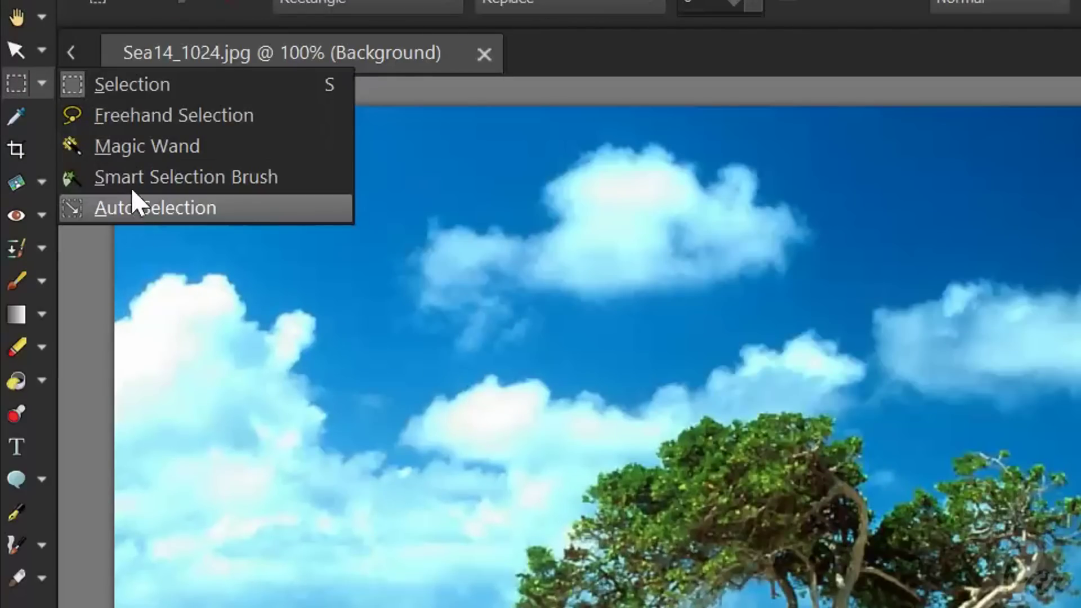
left_click_drag(507, 140, 513, 138)
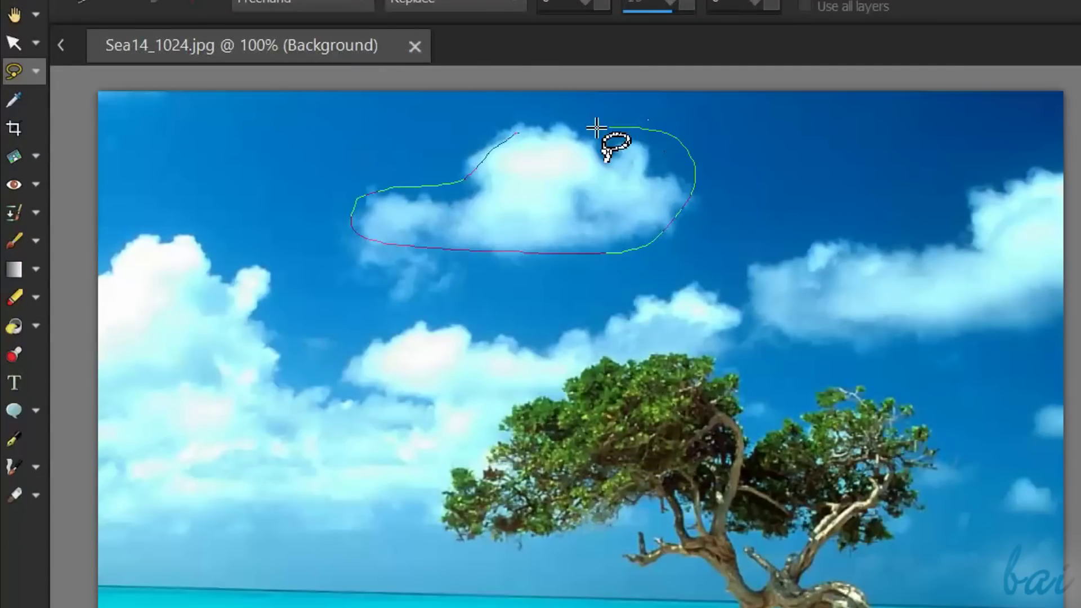
Paint a black Paint Brush stroke beside the cloud
left_click(34, 241)
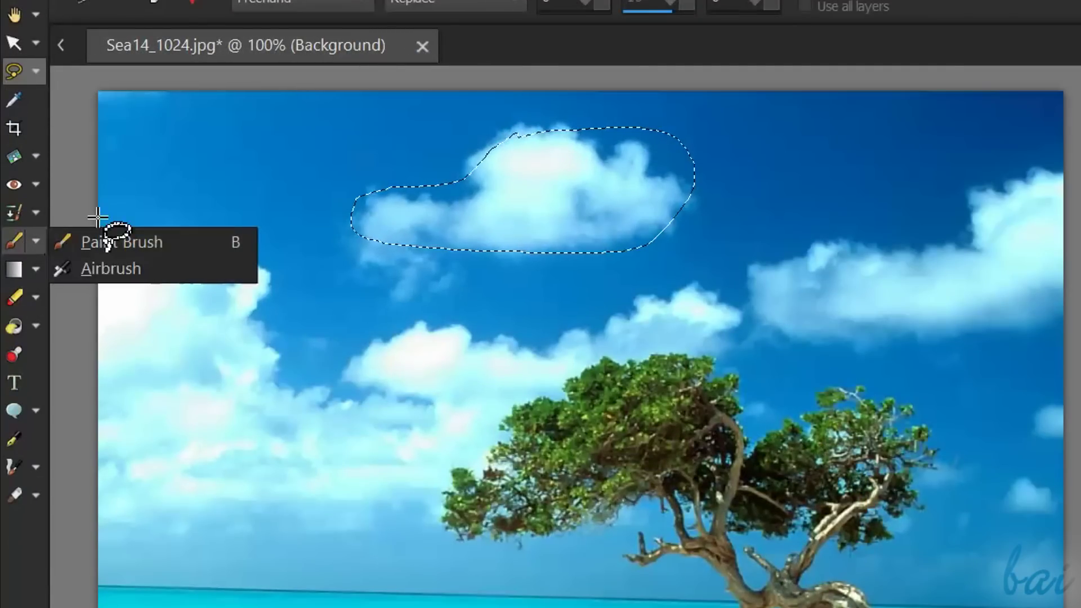
left_click(113, 236)
mouse_move(356, 204)
left_mouse_down()
mouse_move(582, 208)
mouse_move(724, 175)
left_mouse_up()
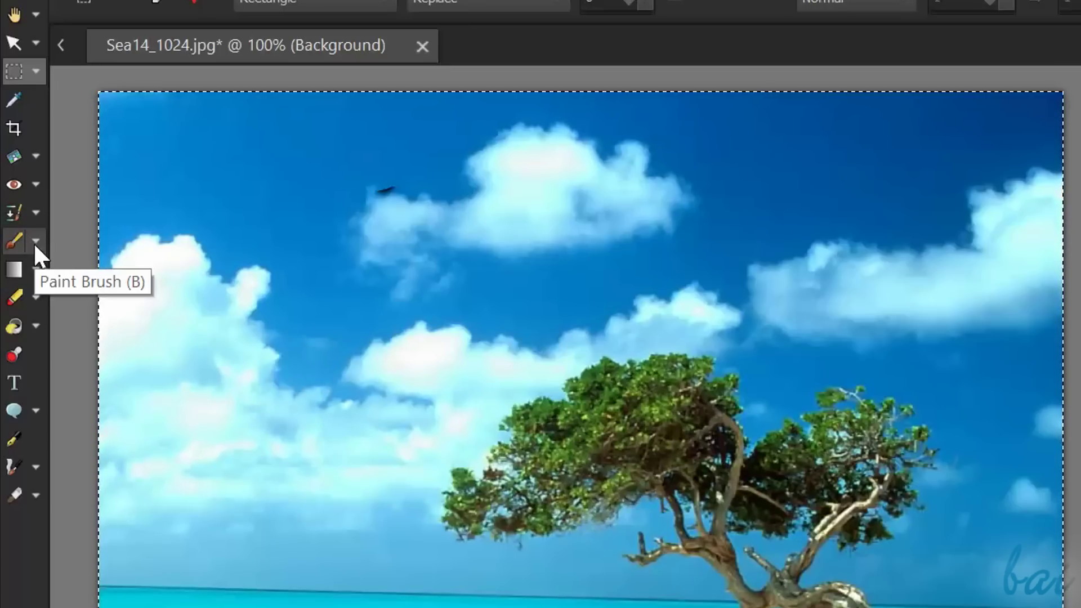
Try a black wavy brush stroke, Saturation Up/Down and Picture Tube water droplets on the sky
left_click(15, 241)
mouse_move(264, 334)
left_mouse_down()
mouse_move(371, 279)
mouse_move(507, 325)
mouse_move(596, 247)
left_mouse_up()
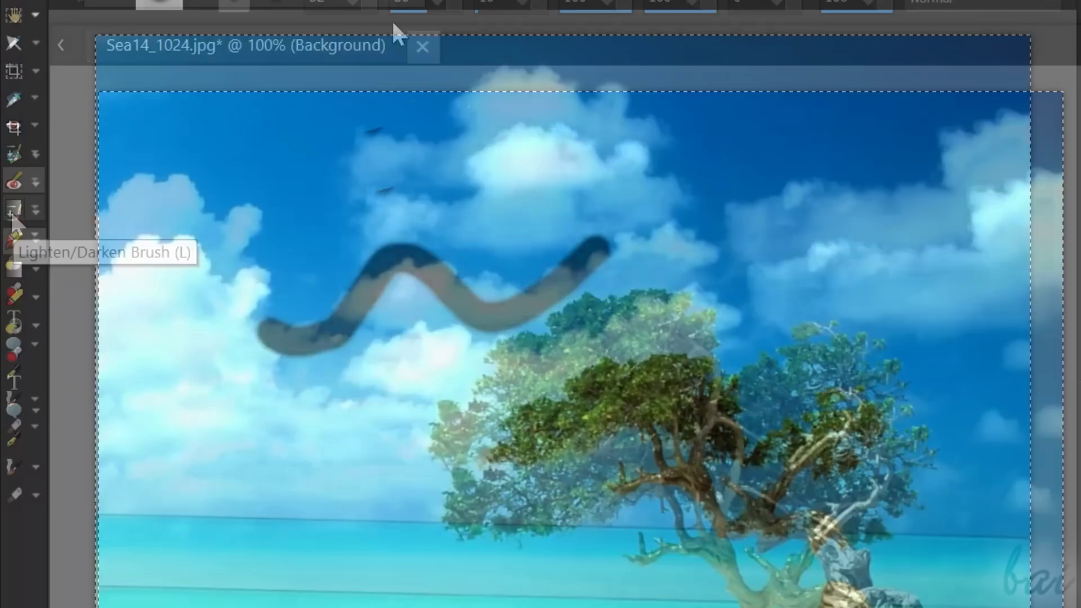
left_click(34, 207)
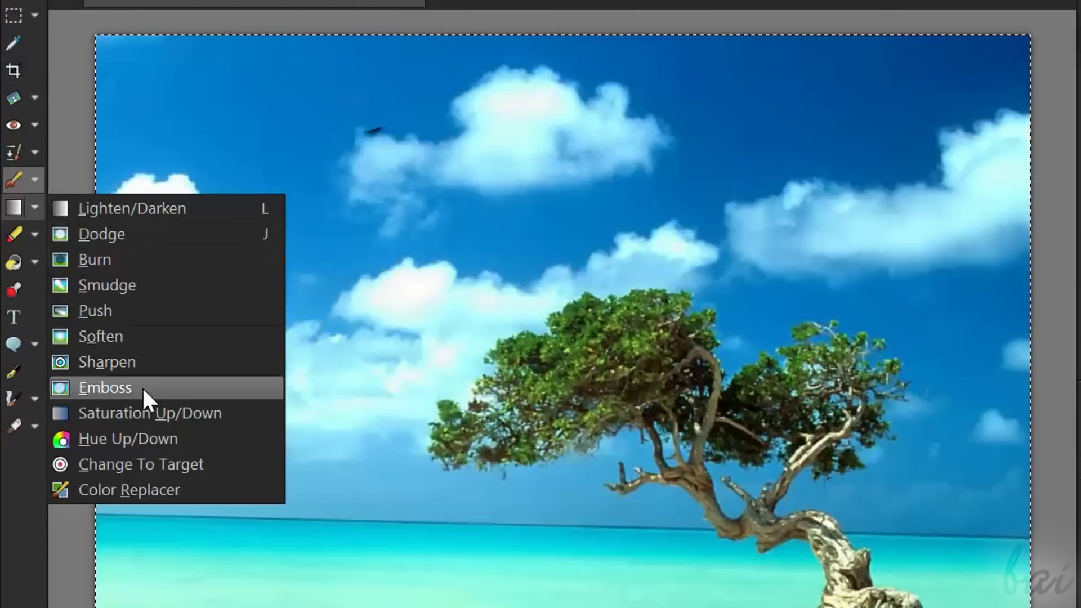
left_click(179, 417)
mouse_move(198, 212)
left_mouse_down()
mouse_move(271, 170)
mouse_move(417, 241)
mouse_move(613, 209)
mouse_move(591, 338)
mouse_move(543, 406)
mouse_move(676, 355)
left_mouse_up()
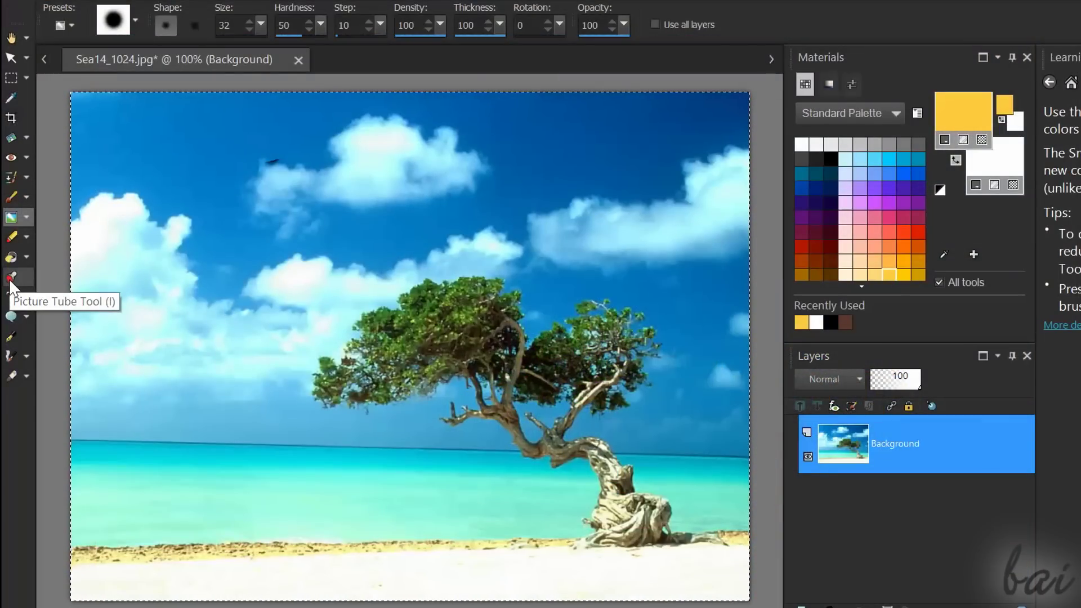
left_click(10, 277)
mouse_move(164, 165)
left_mouse_down()
mouse_move(217, 208)
mouse_move(264, 280)
mouse_move(383, 212)
left_mouse_up()
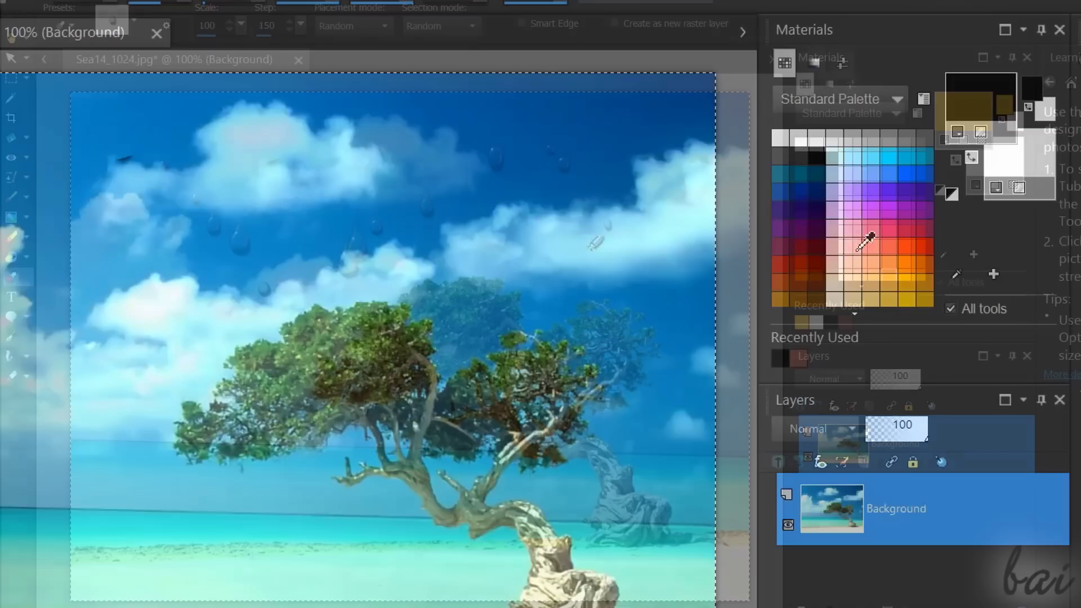
Choose a yellow foreground colour in Materials and paint a yellow wavy stroke across the sky
left_click(852, 246)
left_click(890, 246)
left_click(906, 282)
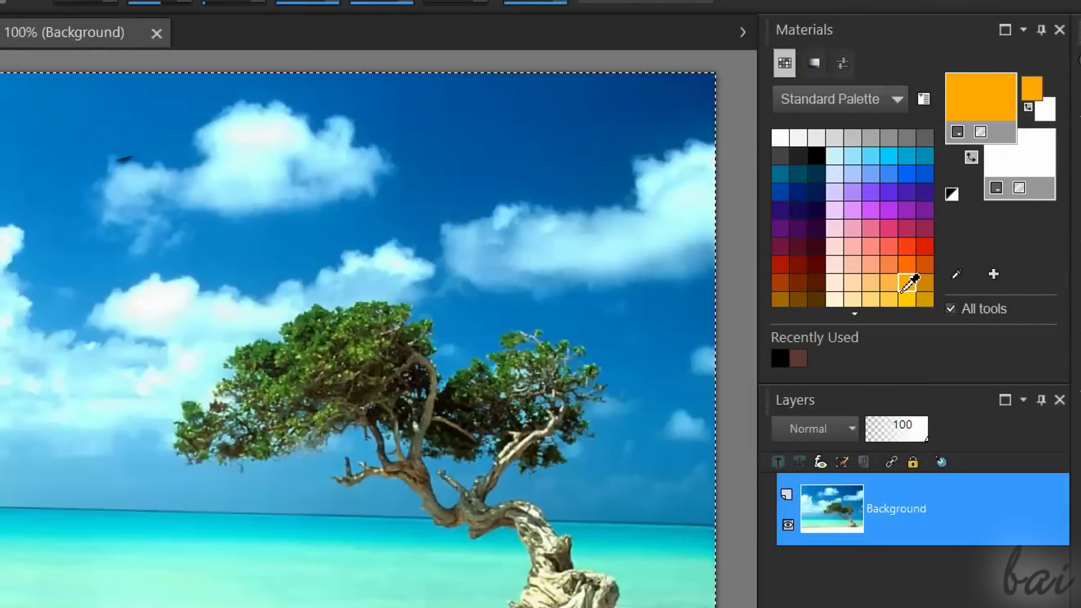
left_click(889, 301)
mouse_move(161, 196)
left_mouse_down()
mouse_move(217, 229)
mouse_move(470, 233)
mouse_move(620, 266)
left_mouse_up()
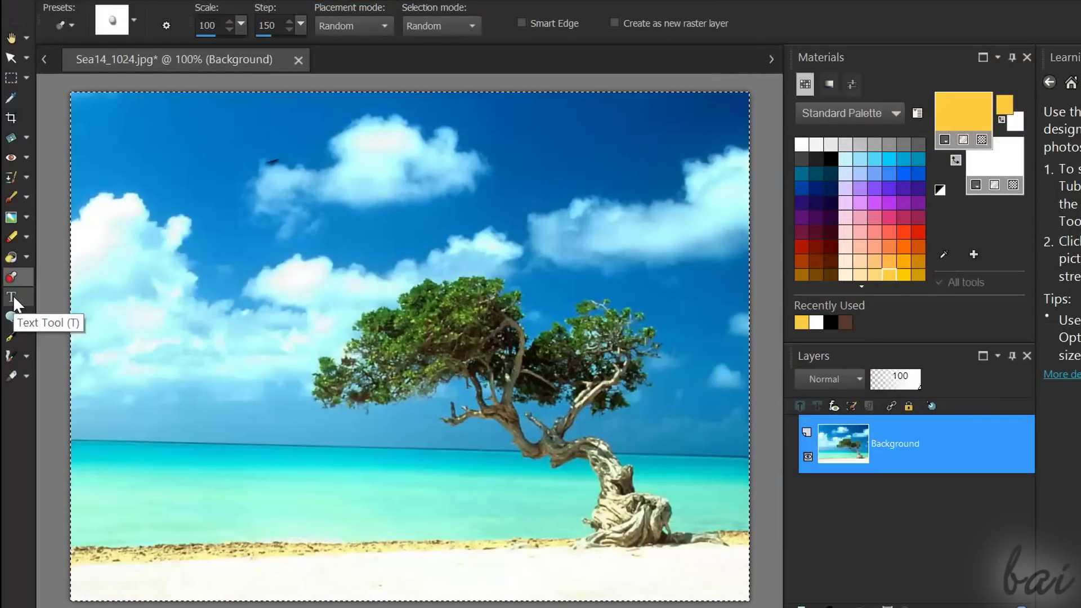
Add the text 'hello' to the upper-left sky and draw a three-point Pen Tool path
left_click(14, 297)
type("hello")
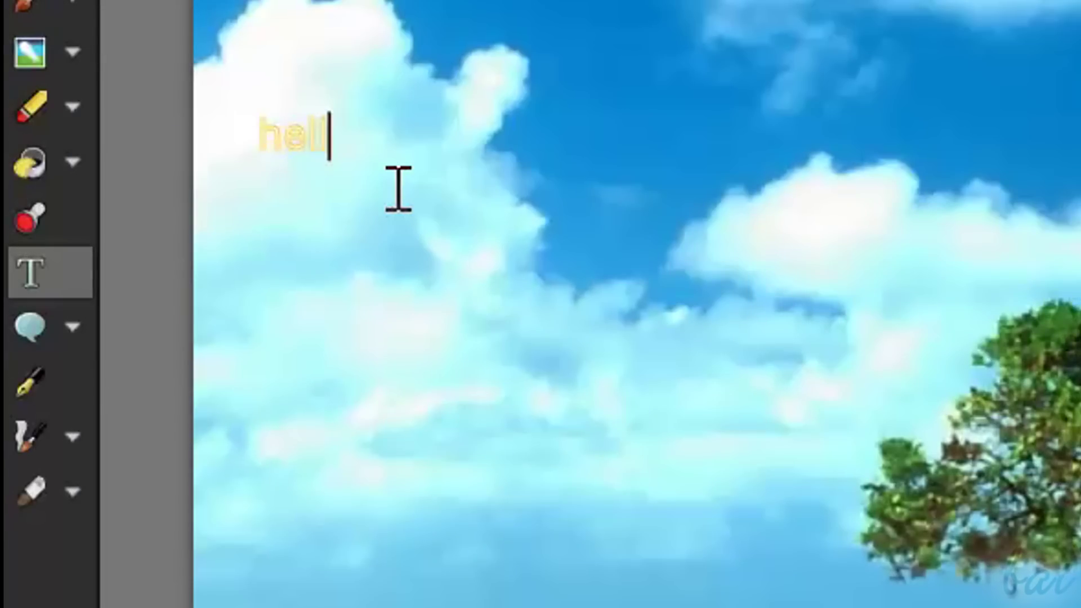
left_click(58, 391)
left_click(295, 321)
left_click(239, 330)
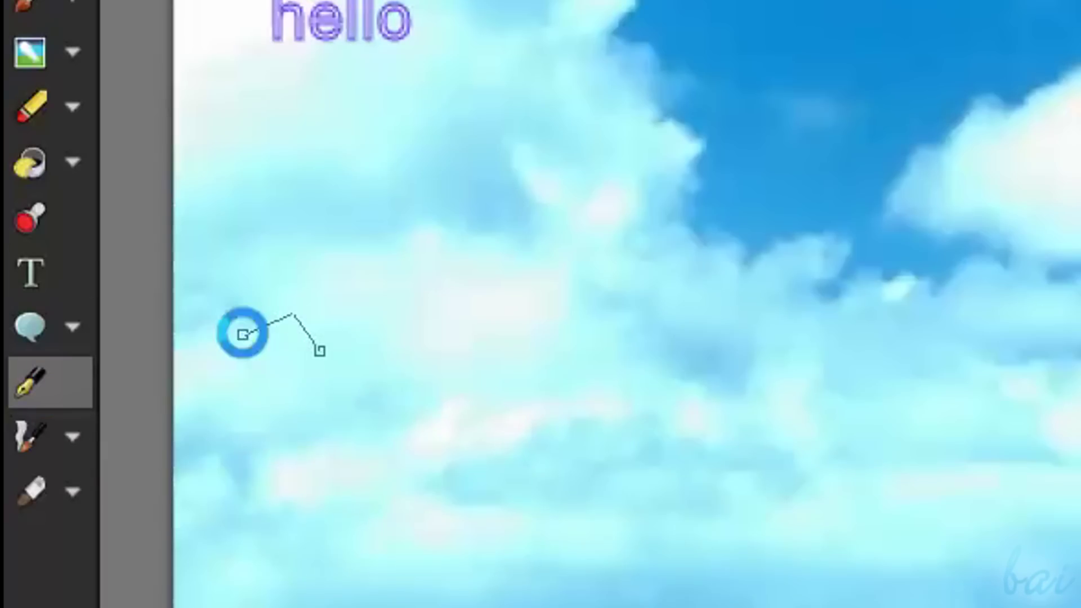
left_click(248, 406)
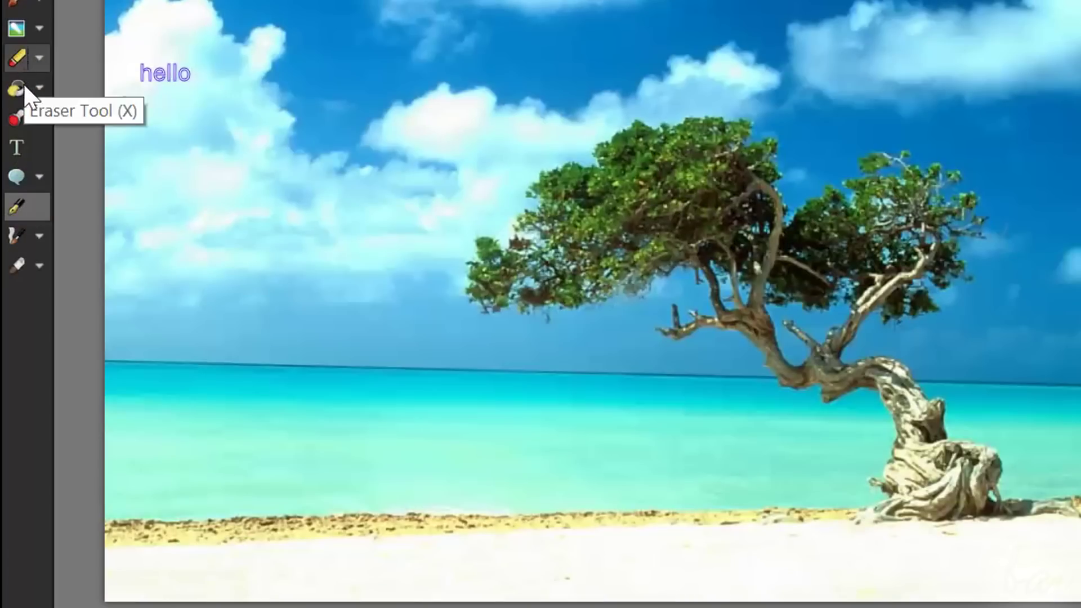
Erase a patch of the sea at left to transparency with the Eraser Tool
left_click(21, 56)
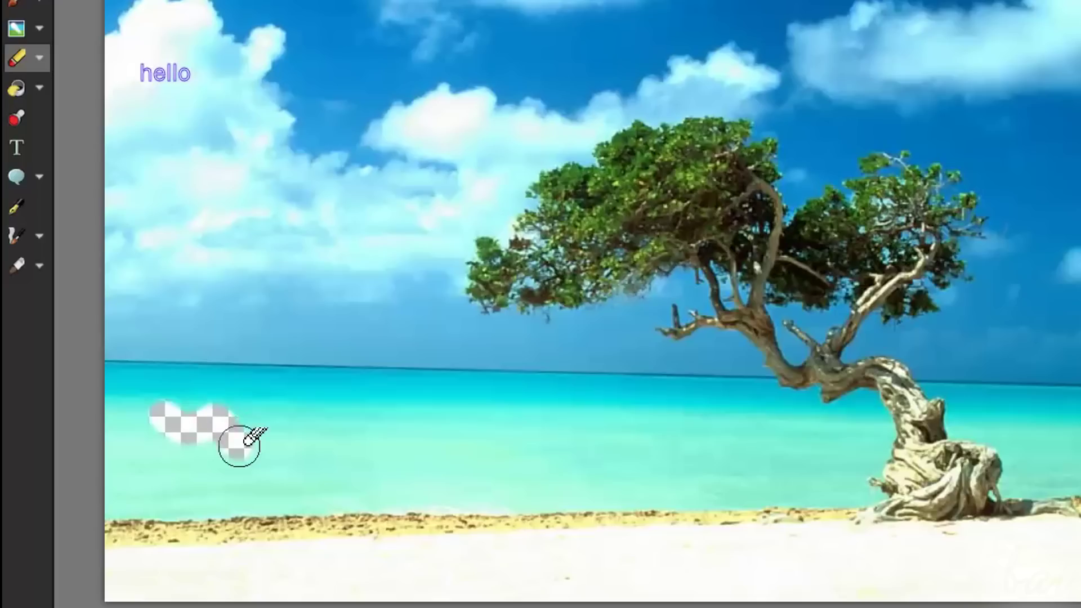
mouse_move(267, 434)
left_mouse_down()
mouse_move(321, 447)
mouse_move(170, 459)
mouse_move(345, 471)
mouse_move(277, 449)
mouse_move(124, 432)
left_mouse_up()
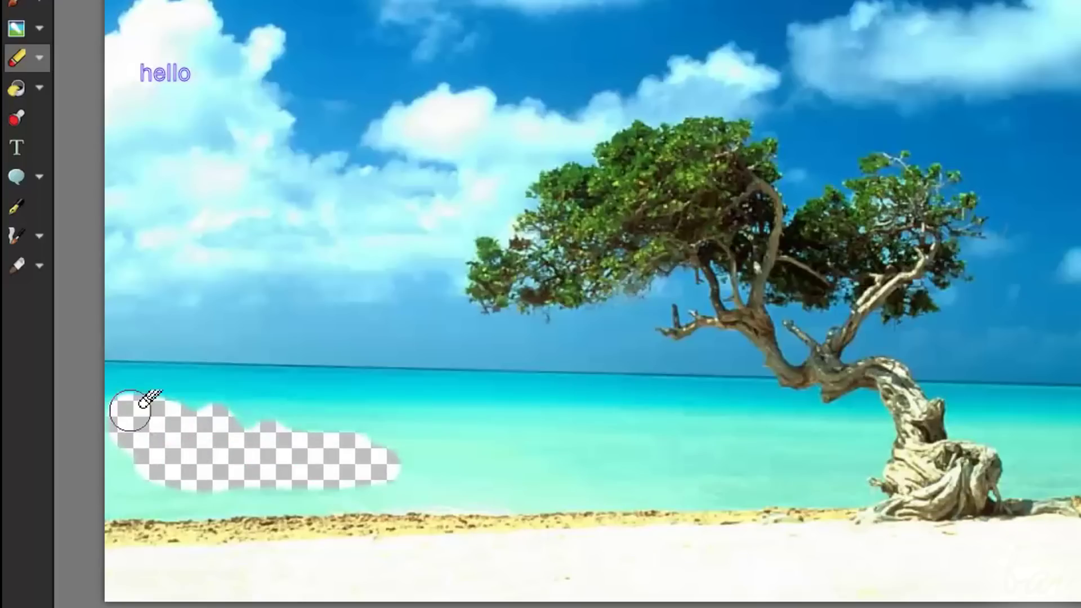
left_click_drag(226, 413, 409, 418)
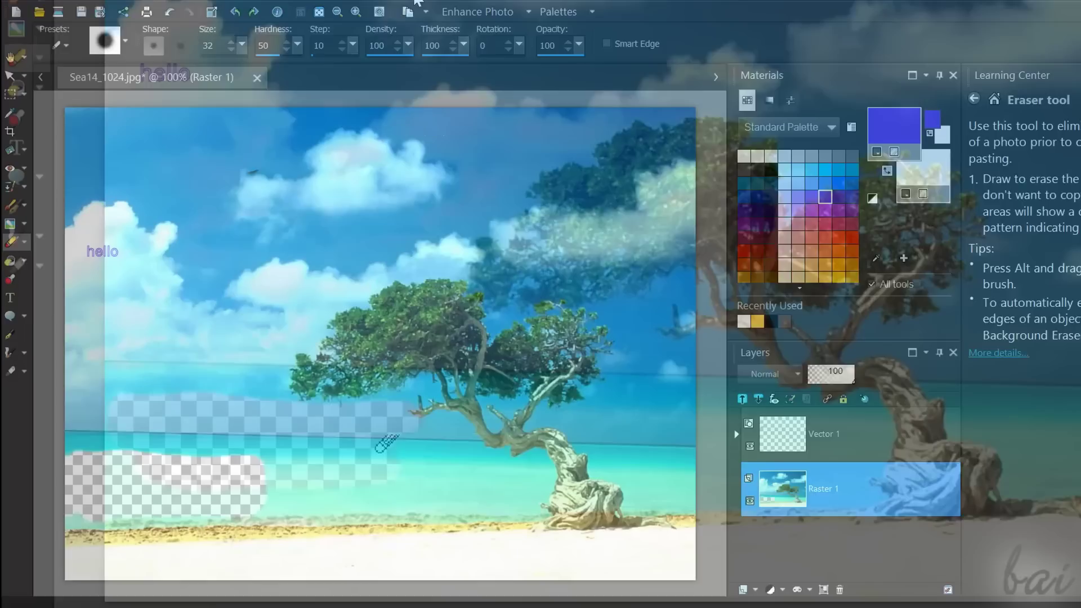
left_click(372, 40)
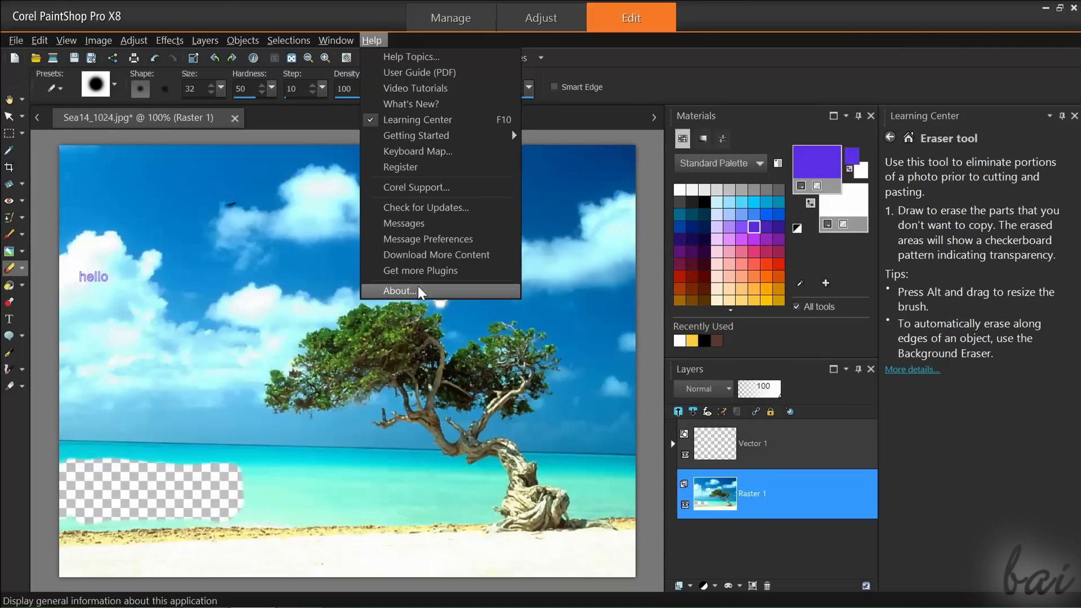